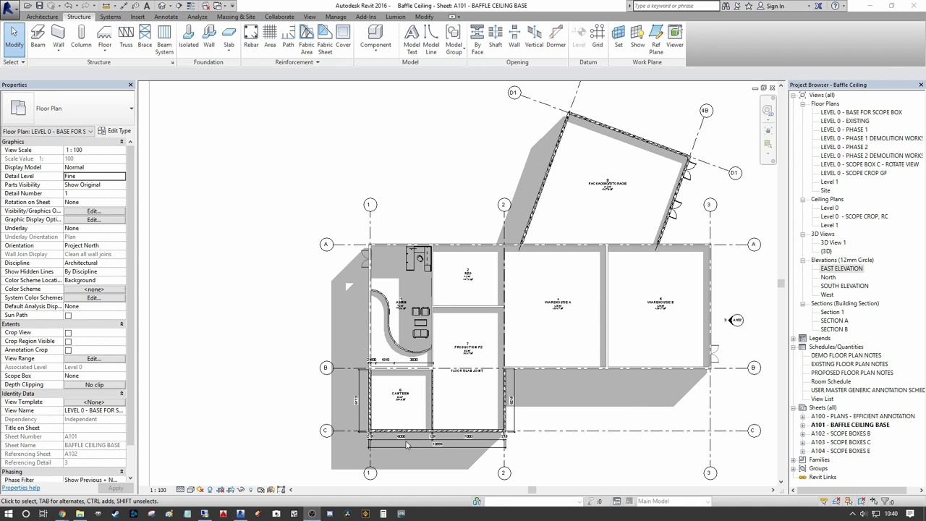
Pan and zoom the Level 0 plan to frame the Admin and R&D rooms
scroll(492, 261, up, 4)
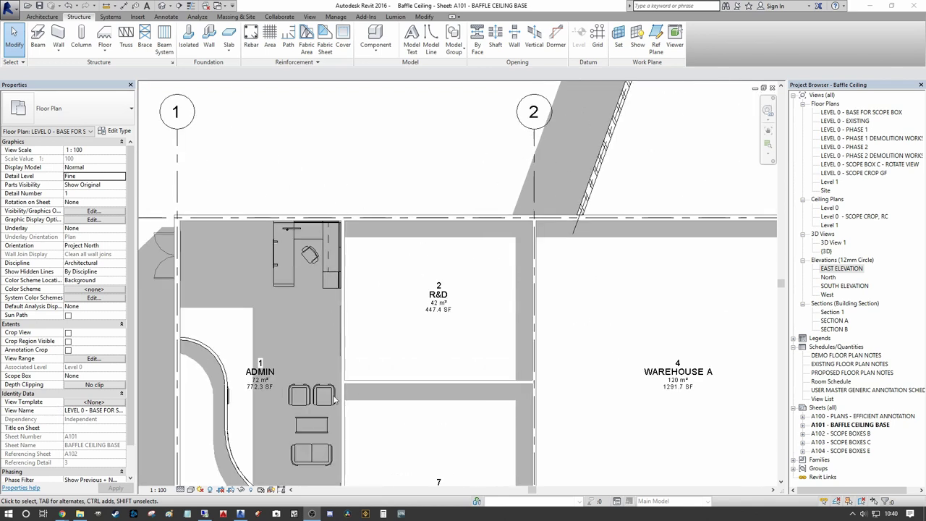
scroll(385, 327, down, 5)
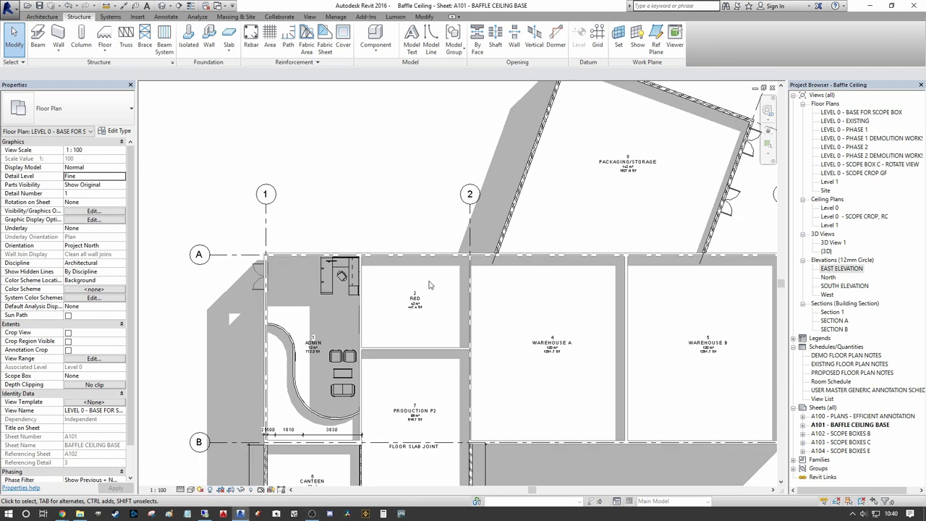
scroll(418, 290, up, 3)
scroll(418, 289, up, 4)
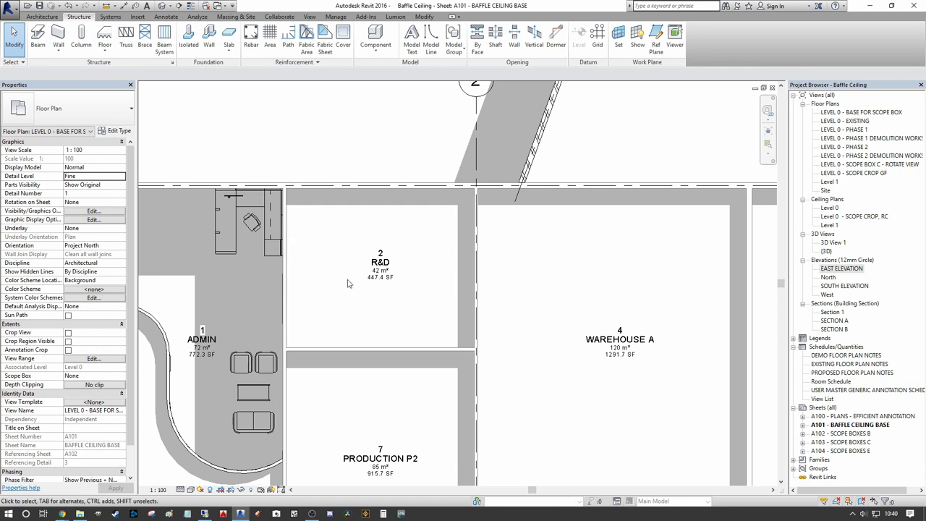
scroll(382, 304, down, 1)
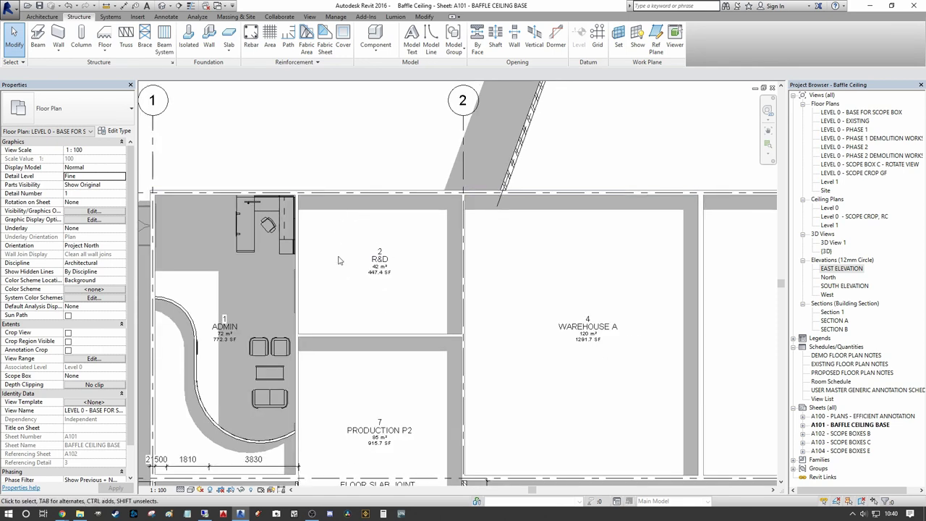
scroll(374, 325, down, 2)
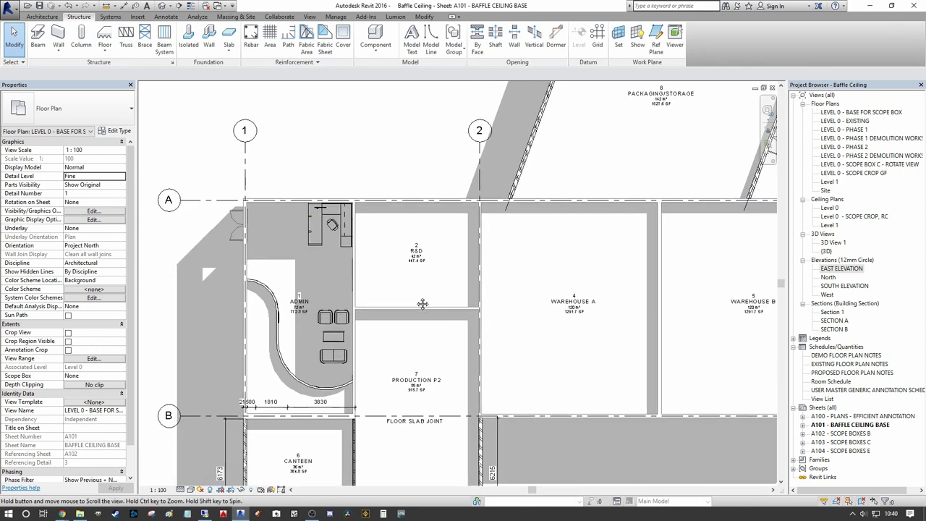
scroll(407, 312, up, 1)
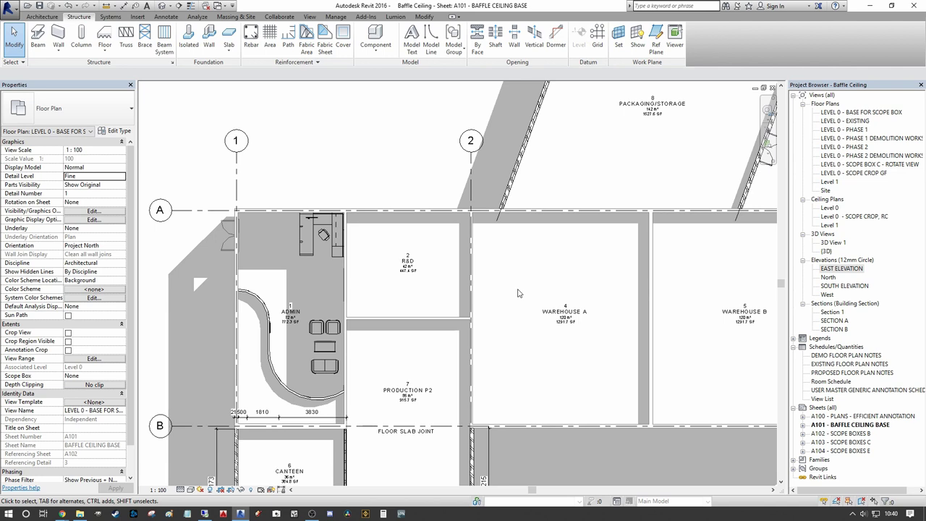
middle_drag(503, 304, 562, 277)
scroll(349, 305, up, 2)
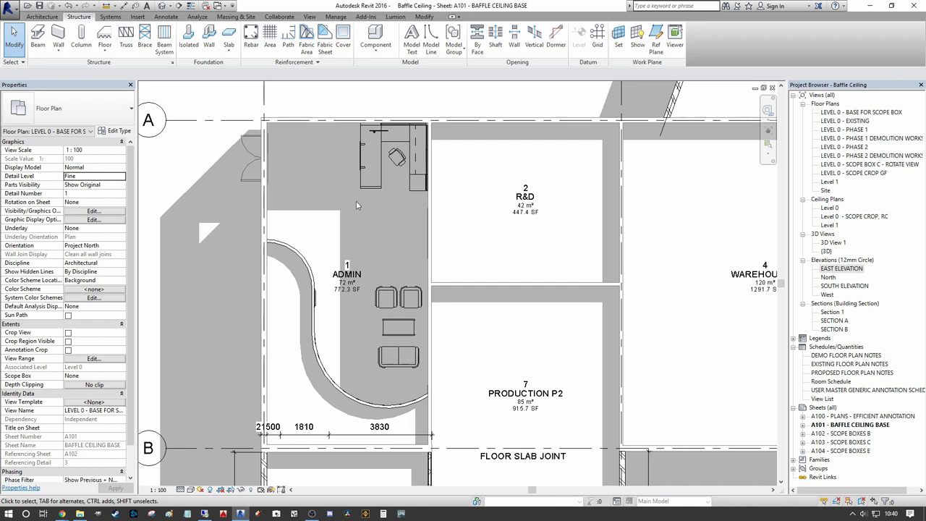
scroll(356, 202, down, 1)
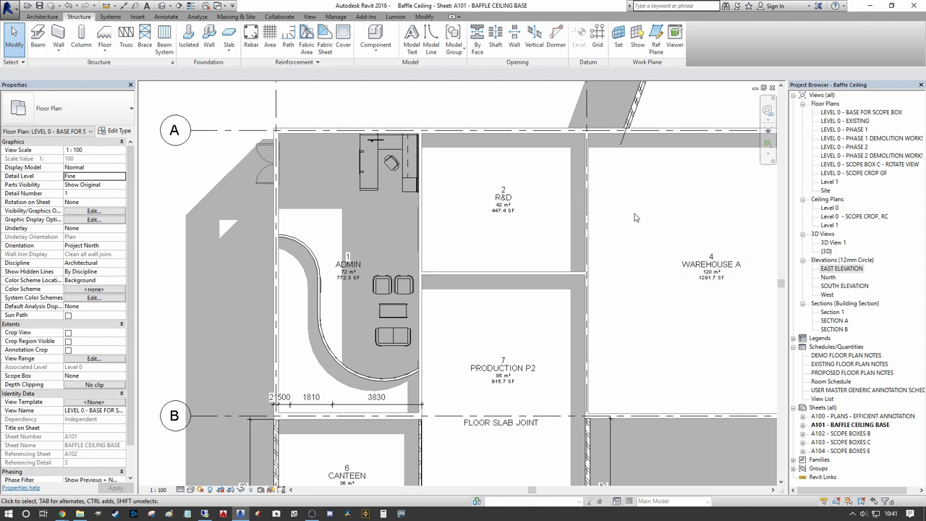
scroll(651, 217, down, 1)
middle_drag(651, 217, 592, 197)
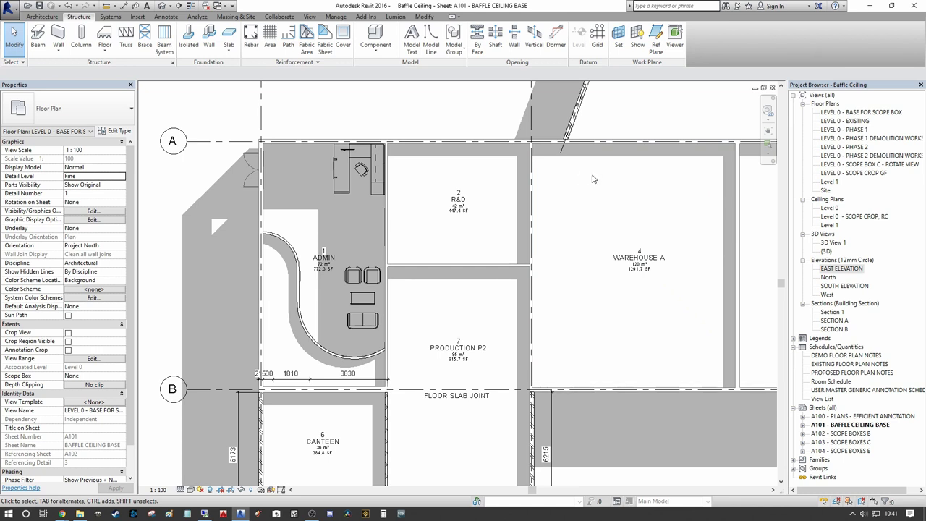
scroll(592, 199, down, 1)
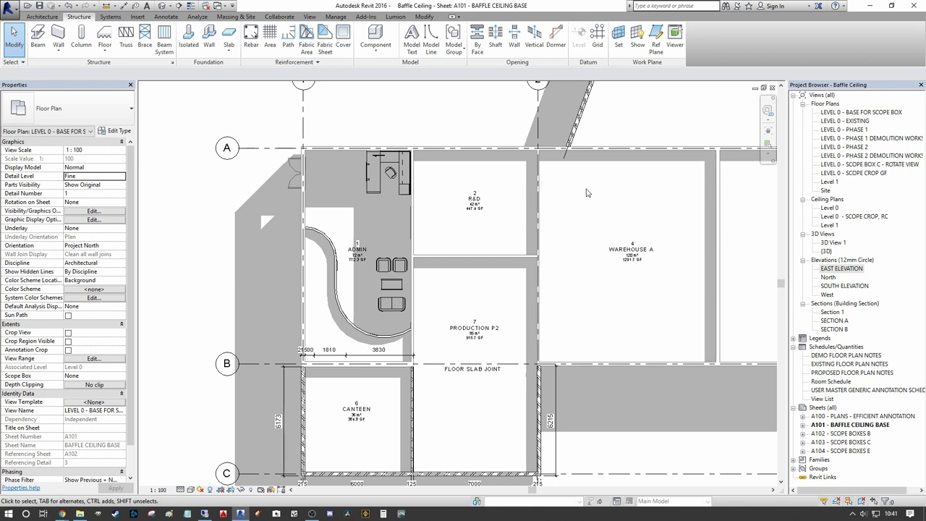
middle_drag(510, 245, 525, 244)
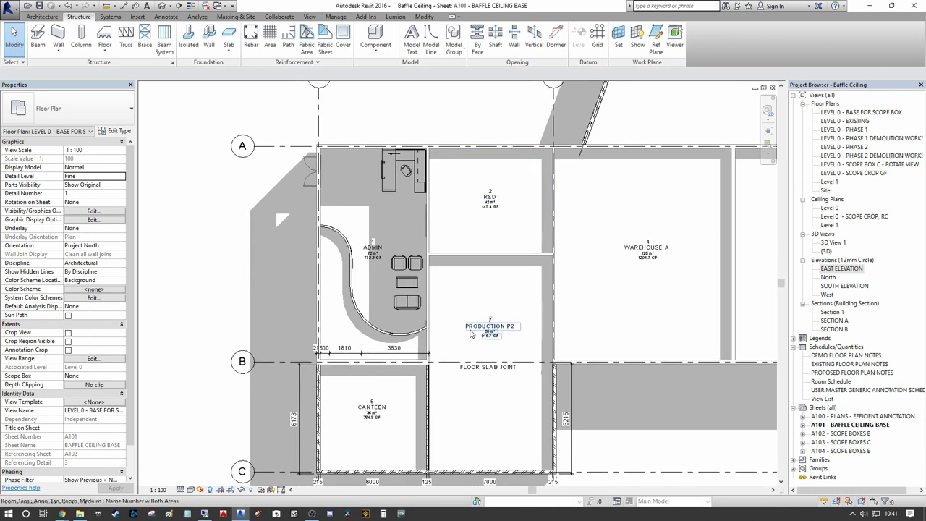
scroll(353, 273, up, 1)
middle_drag(268, 187, 364, 230)
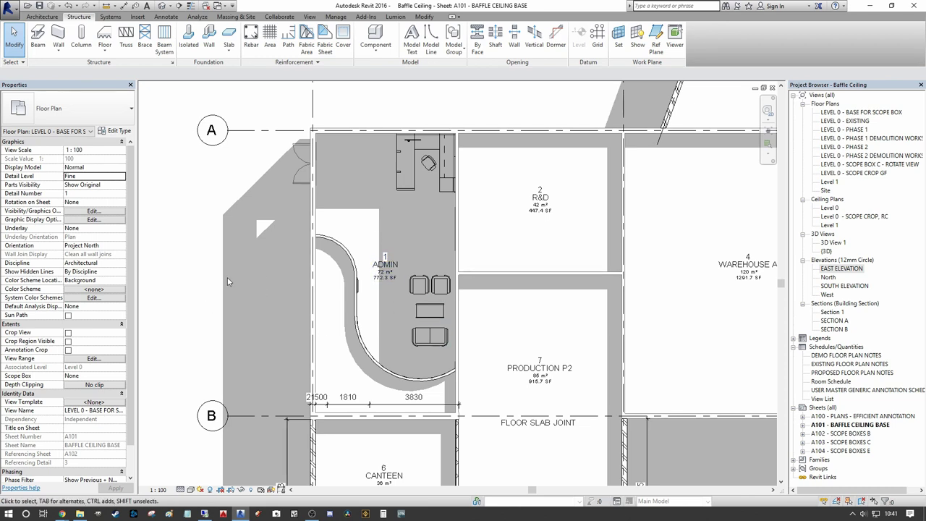
middle_drag(228, 283, 215, 255)
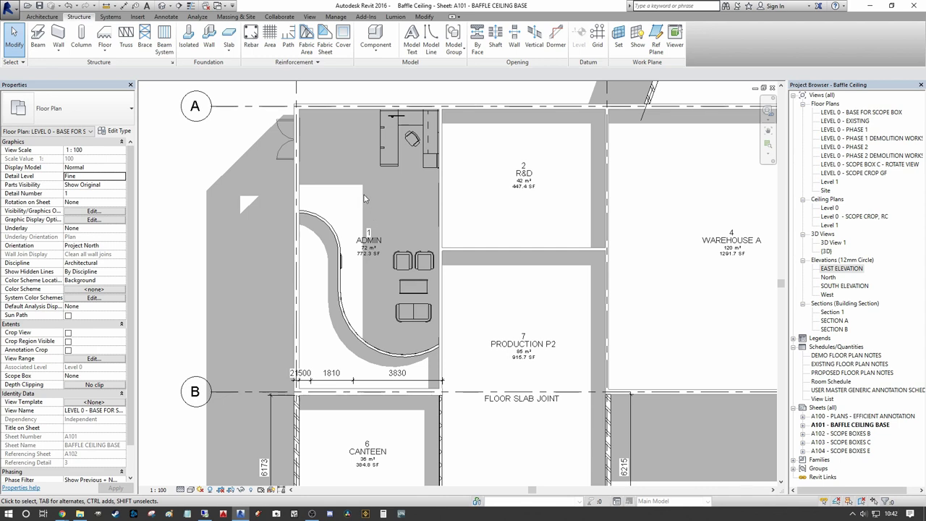
middle_drag(376, 194, 368, 202)
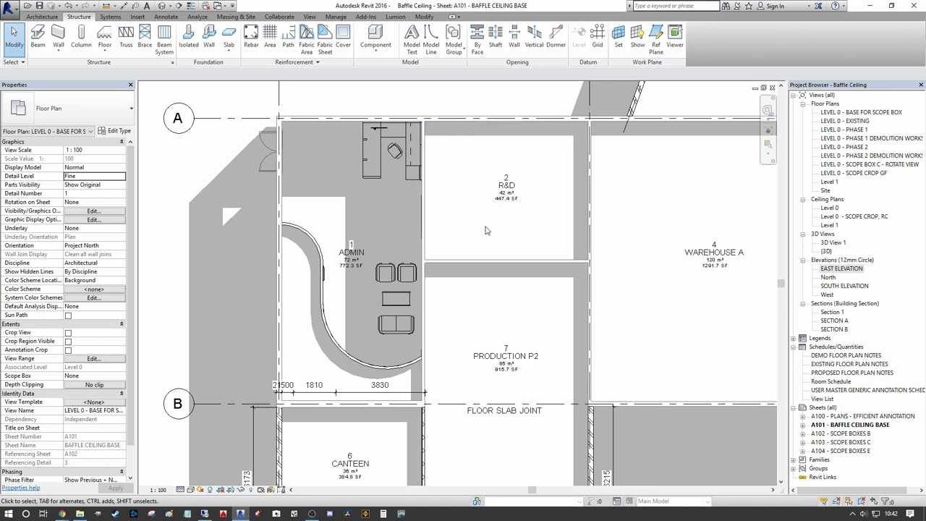
scroll(415, 215, down, 2)
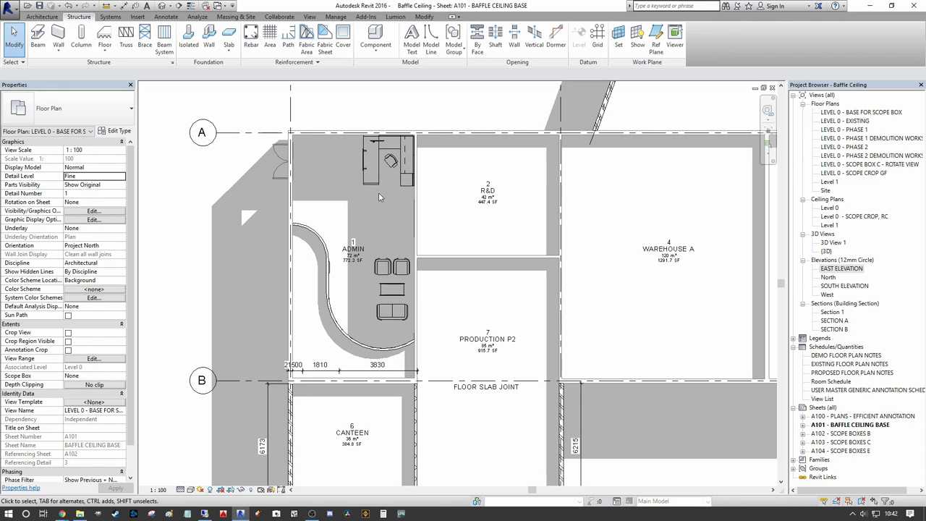
Check the U/S BAFFLE CEILING reference plane in East Elevation, then return to sheet A101
double_click(837, 269)
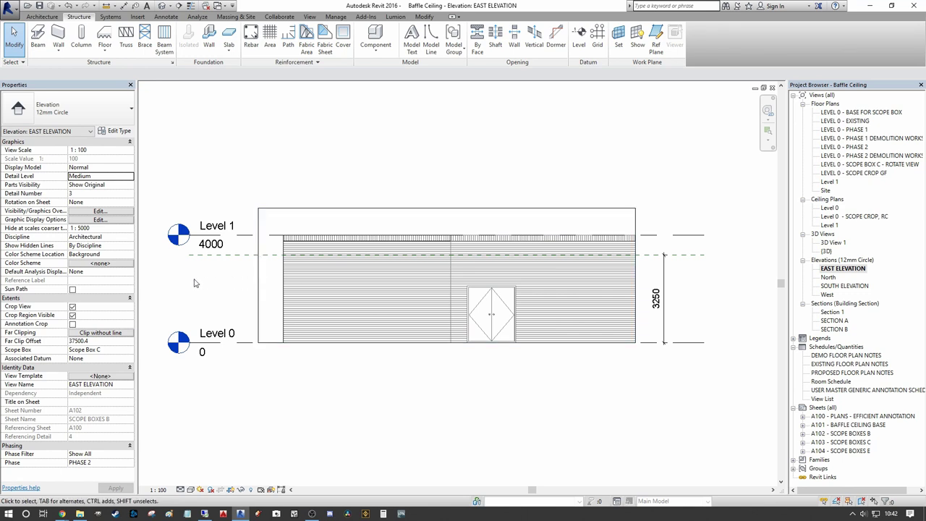
click(230, 255)
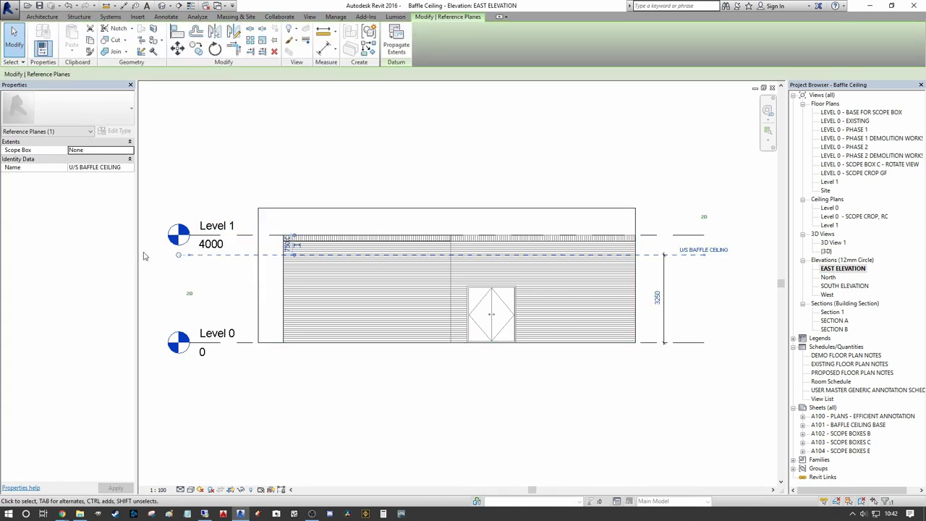
scroll(667, 247, up, 2)
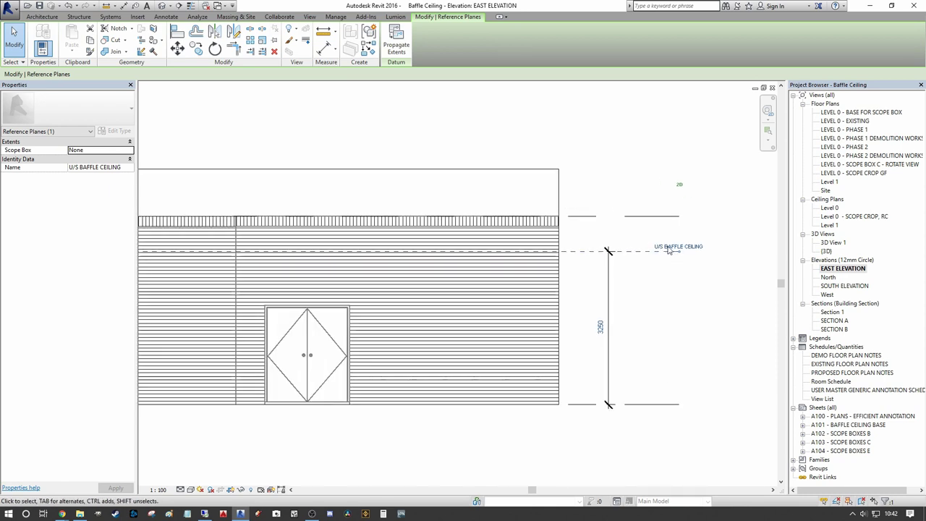
scroll(612, 335, up, 2)
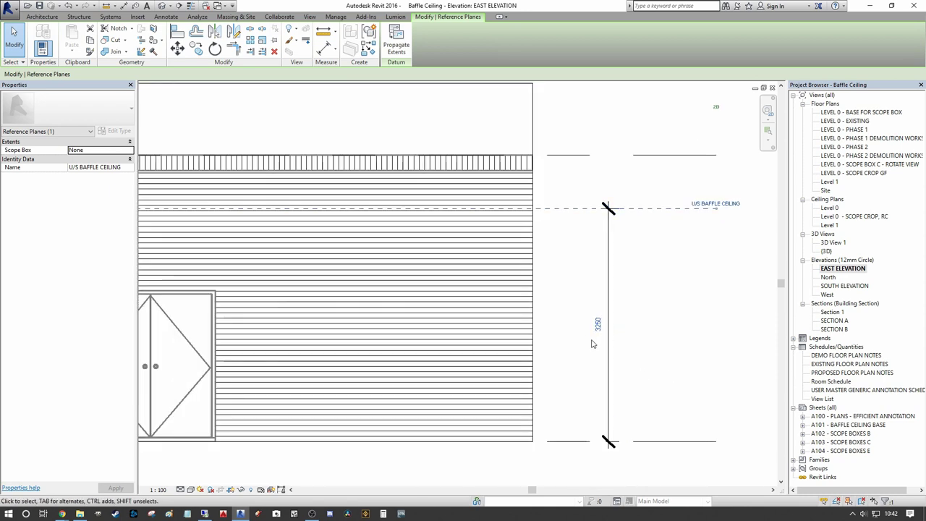
scroll(694, 329, down, 2)
click(703, 326)
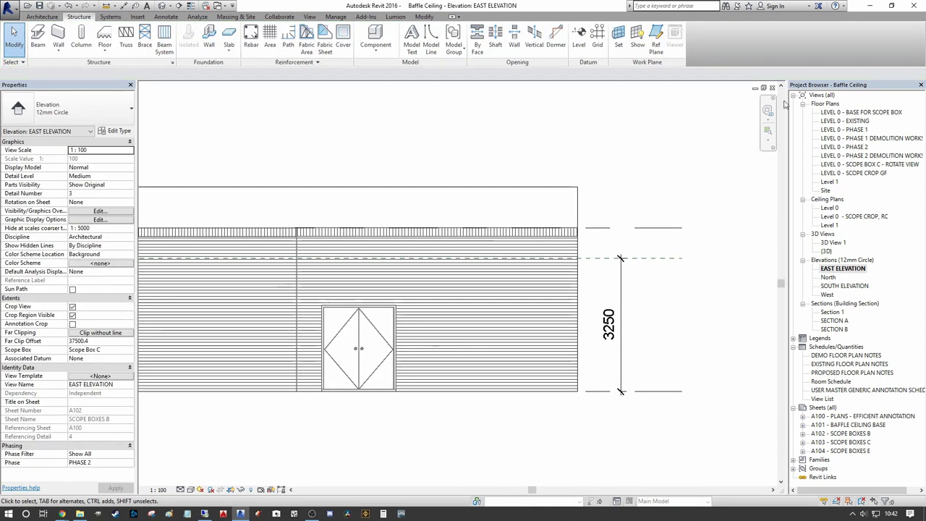
double_click(849, 424)
scroll(402, 234, up, 2)
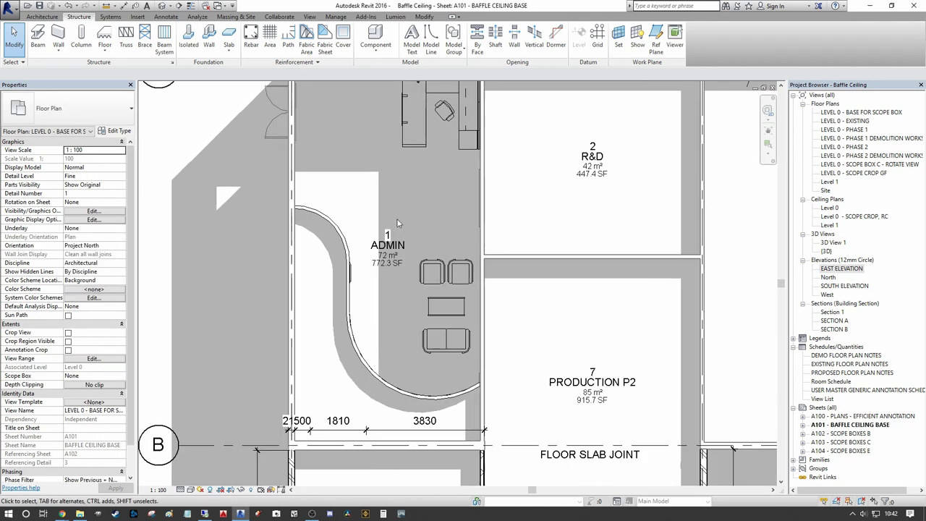
scroll(370, 268, down, 5)
scroll(357, 245, up, 3)
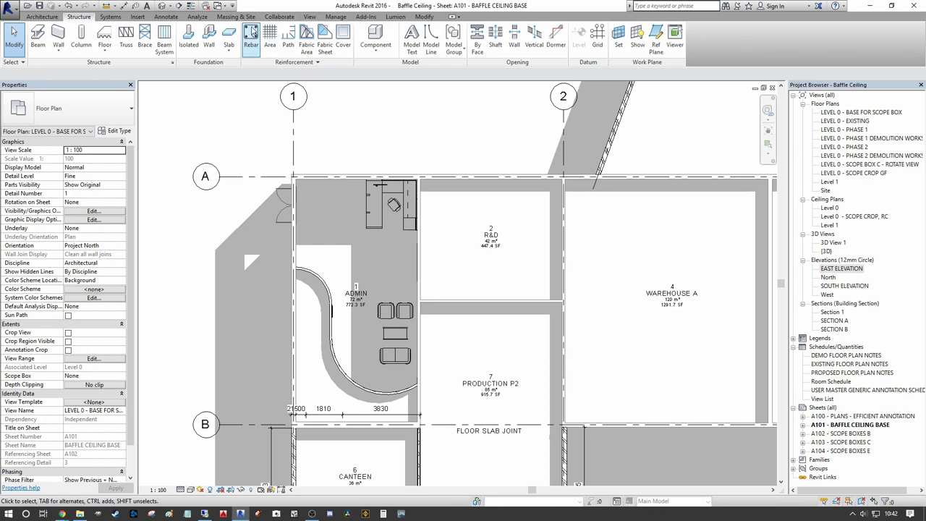
Load Dimension Lumber.rfa from Structural Framing > Wood with only its 38x114 type
click(138, 16)
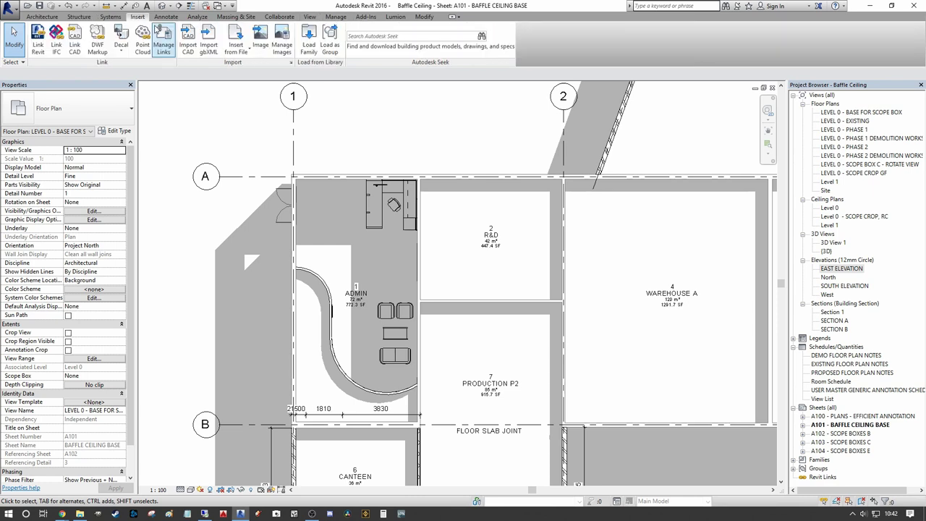
click(308, 42)
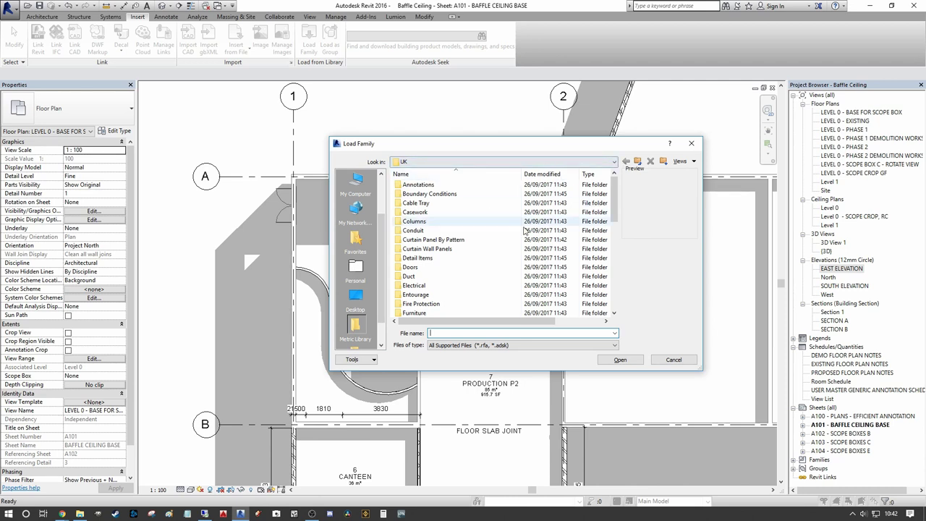
drag(615, 201, 615, 289)
double_click(434, 234)
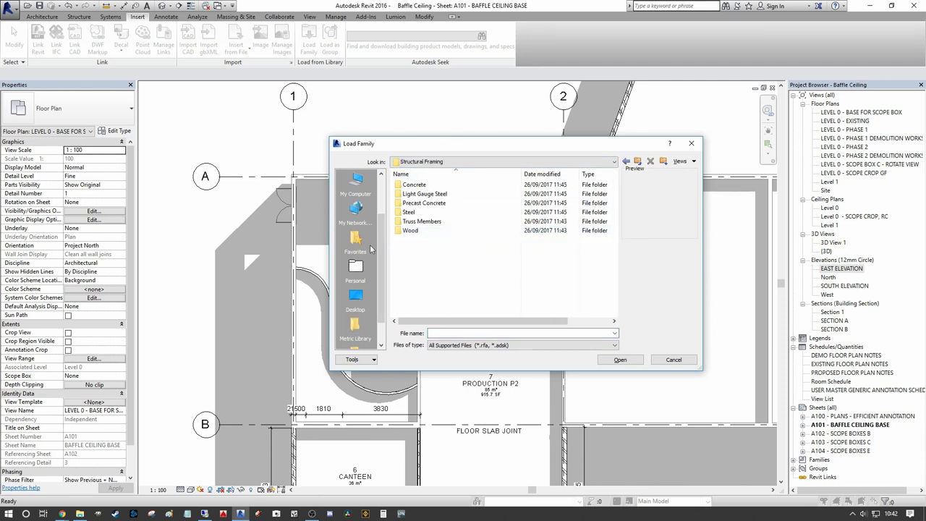
double_click(415, 233)
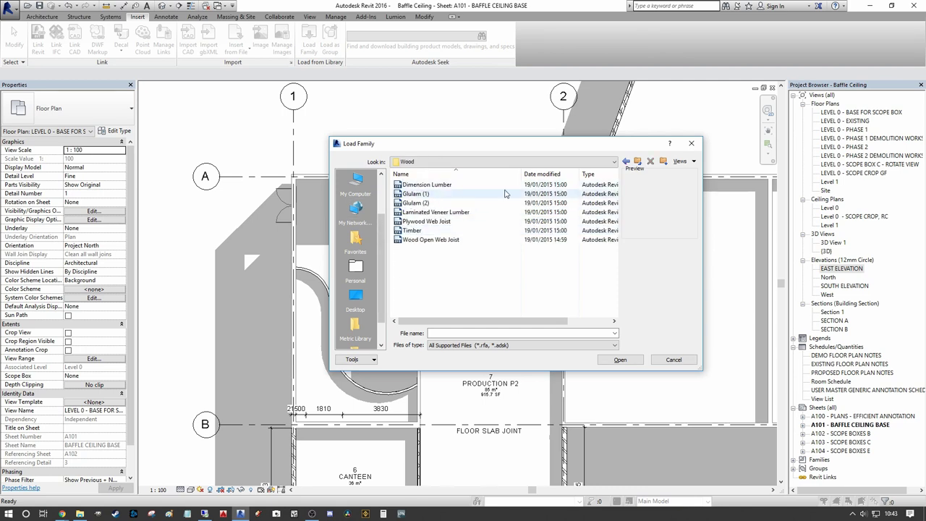
click(426, 186)
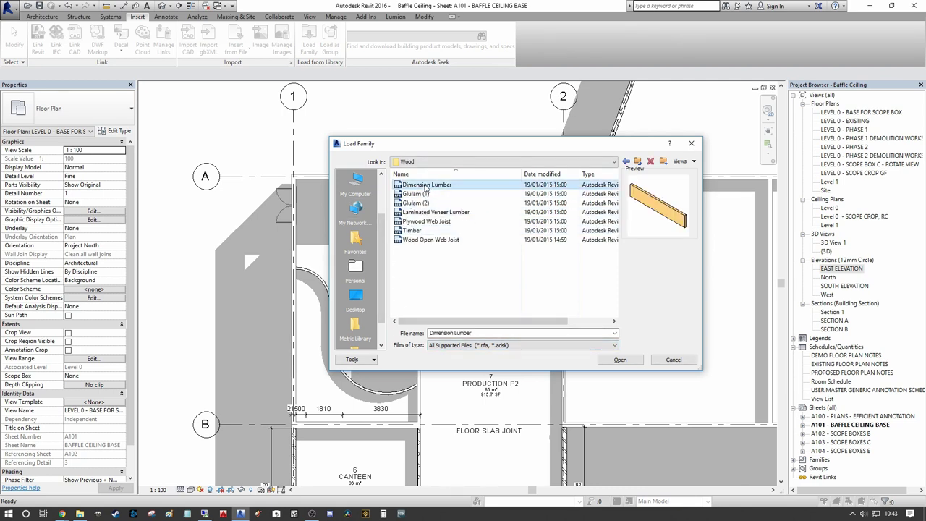
click(620, 359)
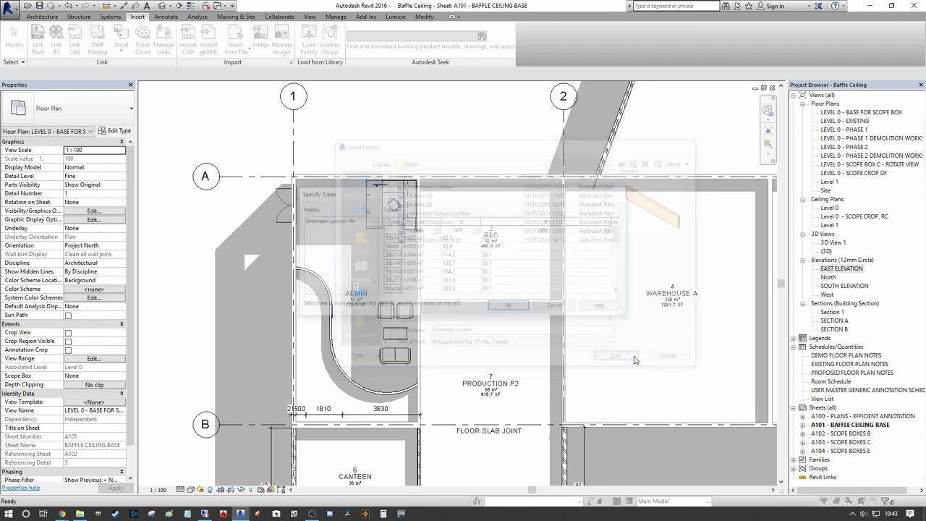
click(409, 256)
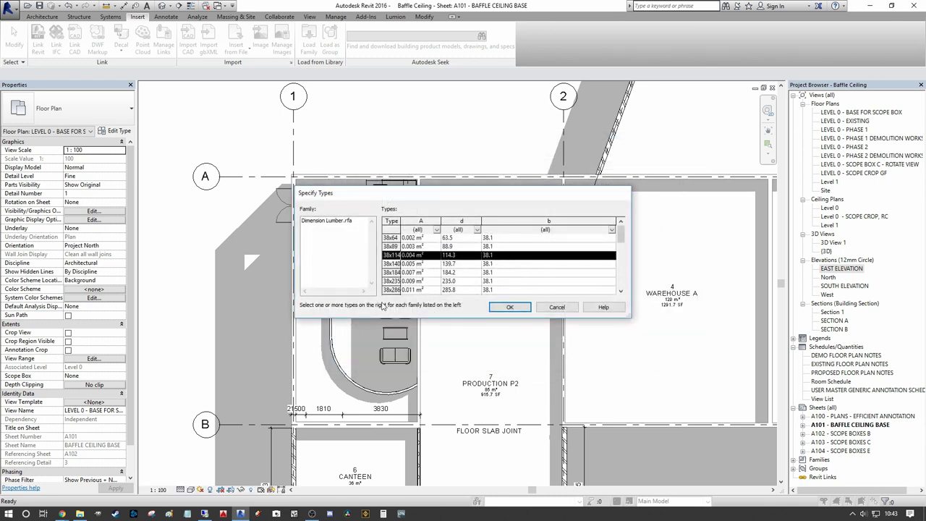
click(511, 308)
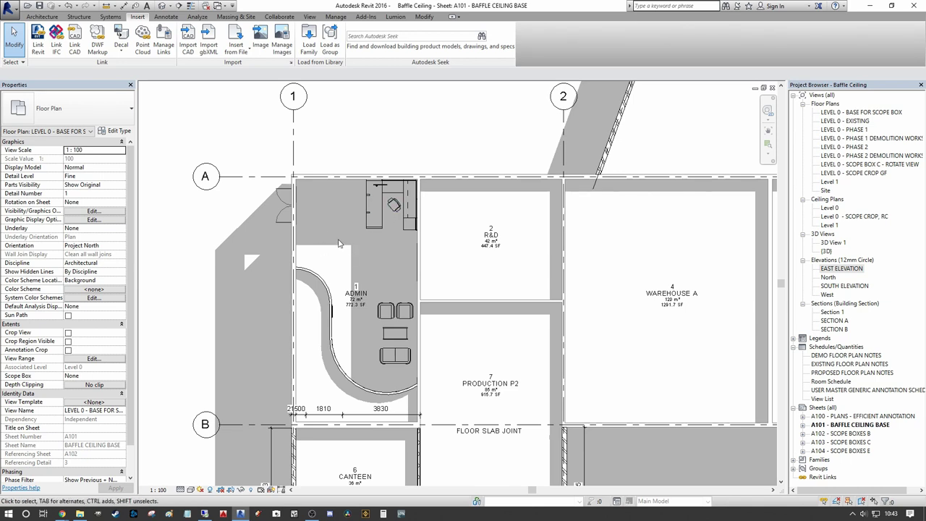
Start a beam (BM) and duplicate the 38x114 type as 30 X 150 BAFFLE
key(b)
key(m)
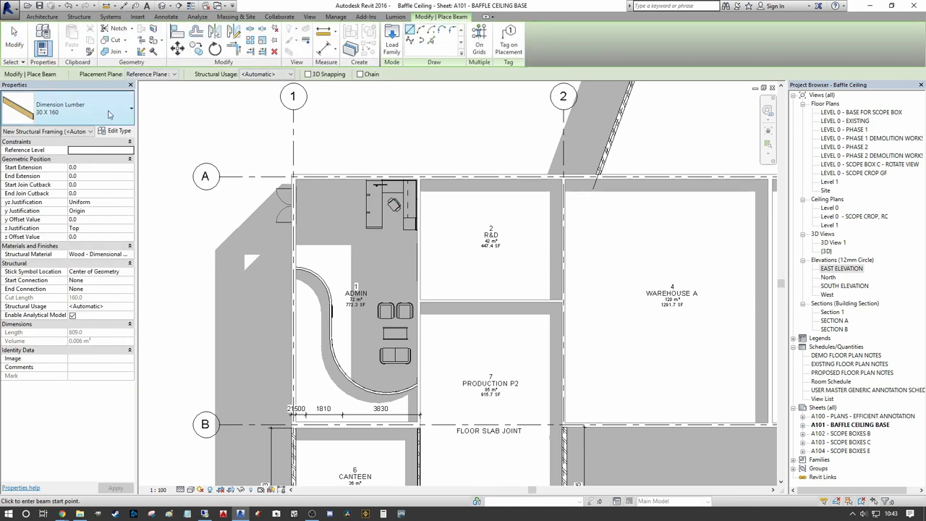
click(109, 112)
click(30, 174)
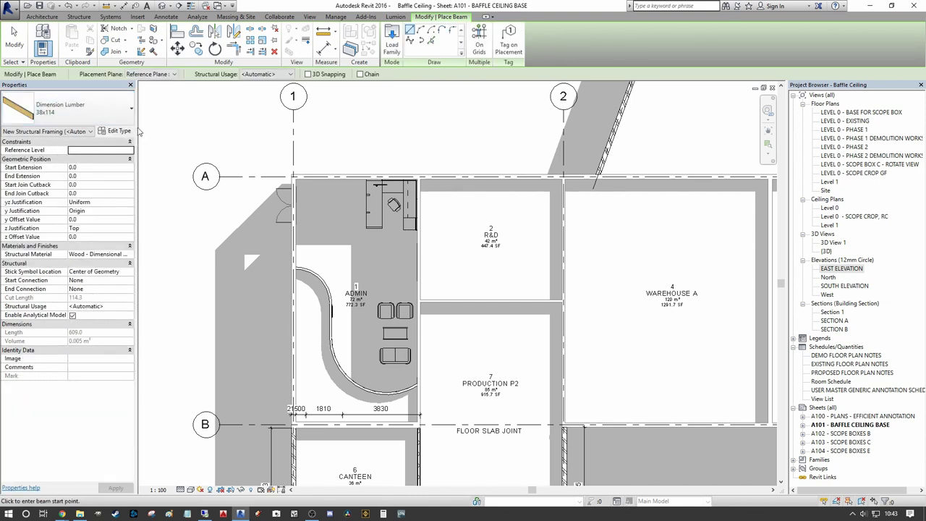
click(114, 130)
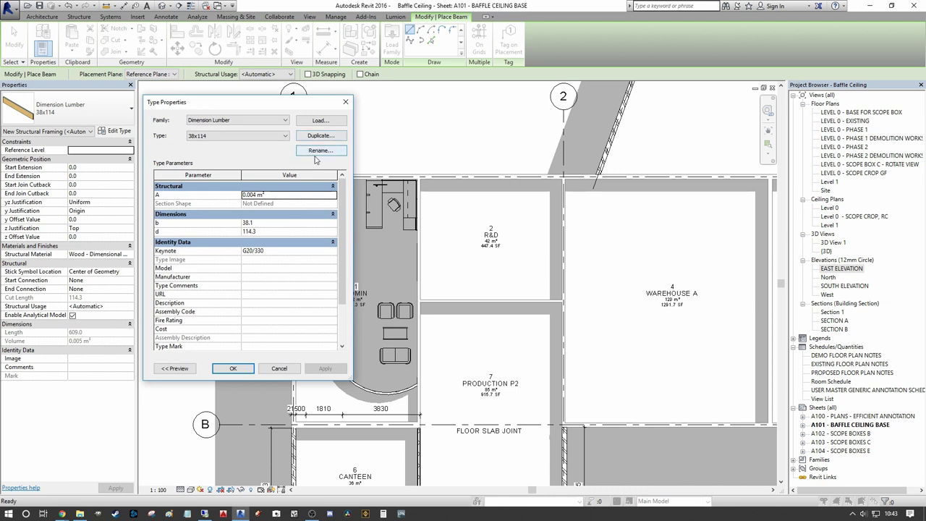
click(332, 137)
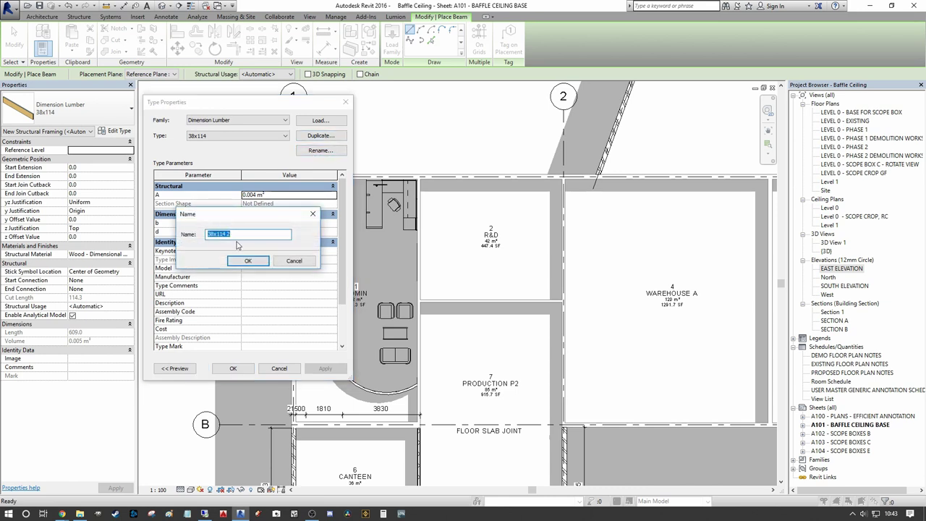
text(30 X 150)
key(BackSpace)
key(BackSpace)
key(BackSpace)
key(BackSpace)
key(BackSpace)
text(BAF)
key(Return)
Set the new type to b 30 and d 150, clear its keynote, and accept
click(279, 225)
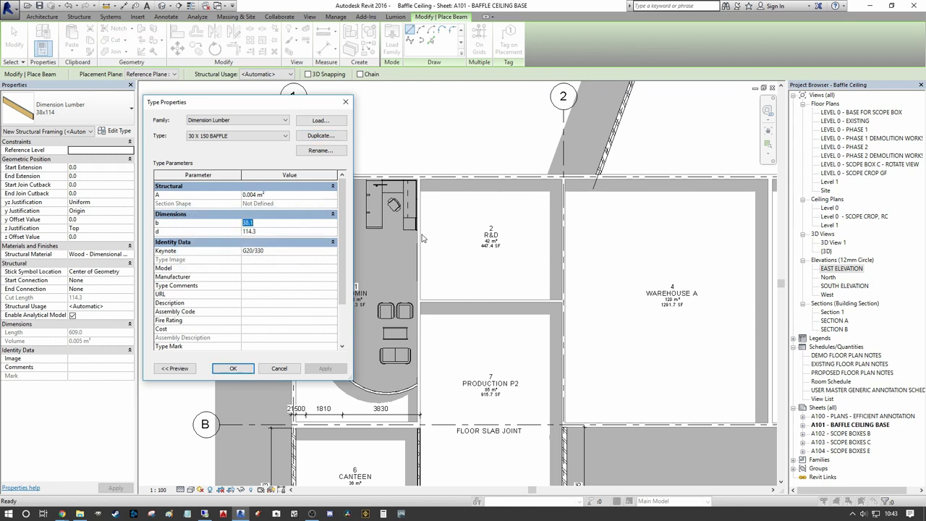
key(Tab)
text(150)
click(285, 249)
key(Delete)
click(233, 369)
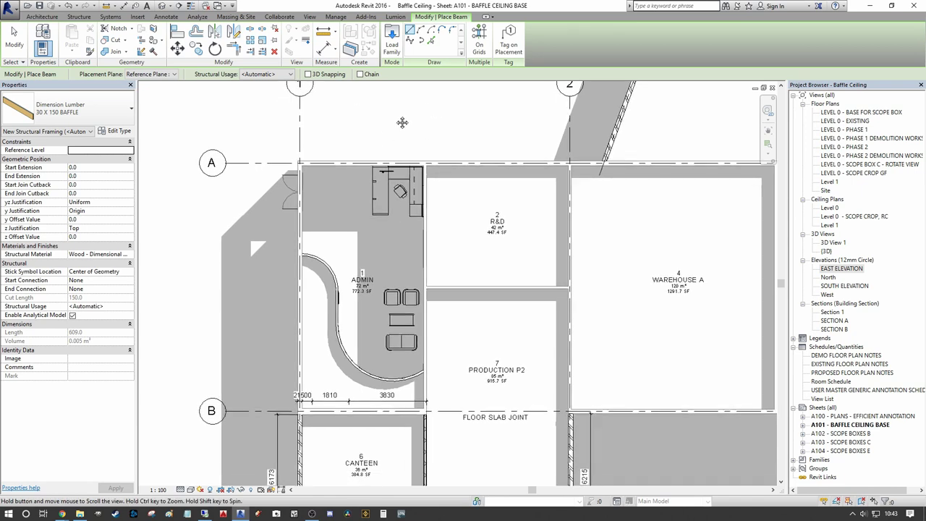
Start a beam system and set its work plane to the U/S BAFFLE CEILING reference plane
middle_drag(410, 118, 416, 103)
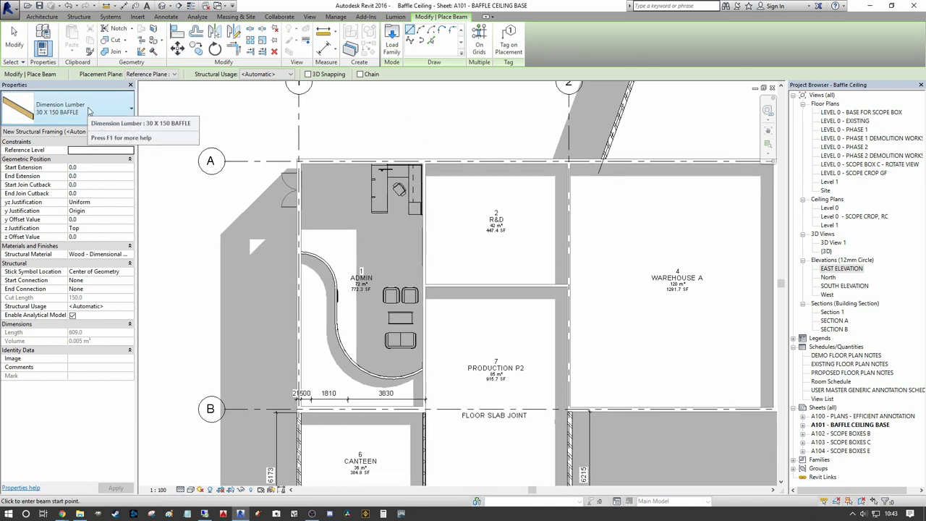
middle_drag(174, 123, 162, 104)
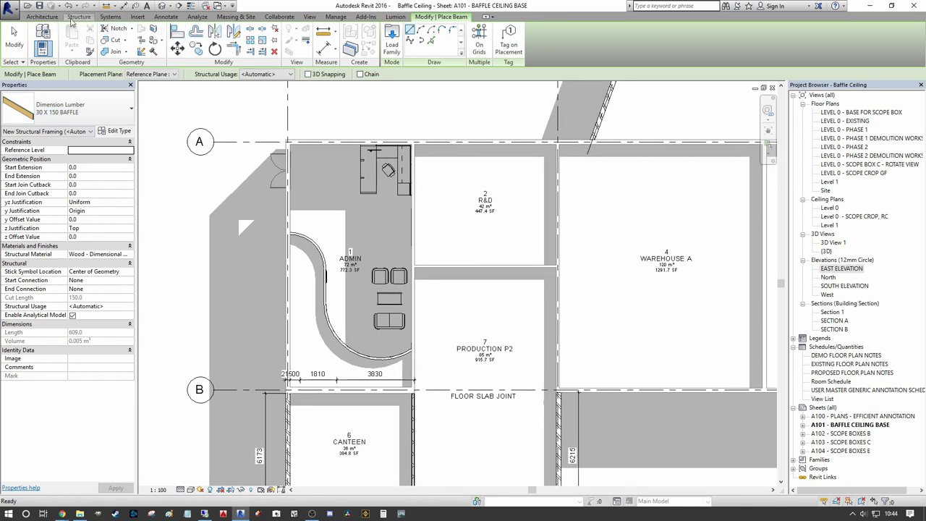
click(79, 16)
click(170, 44)
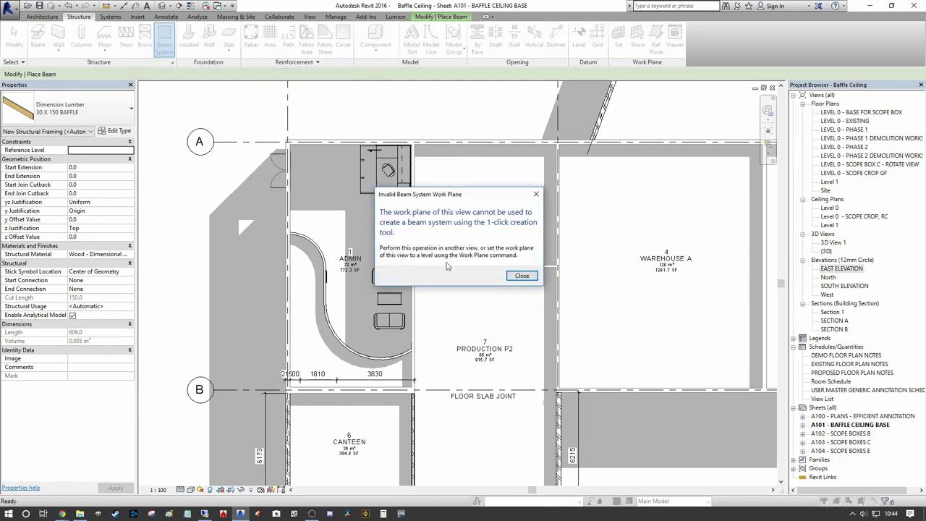
click(526, 278)
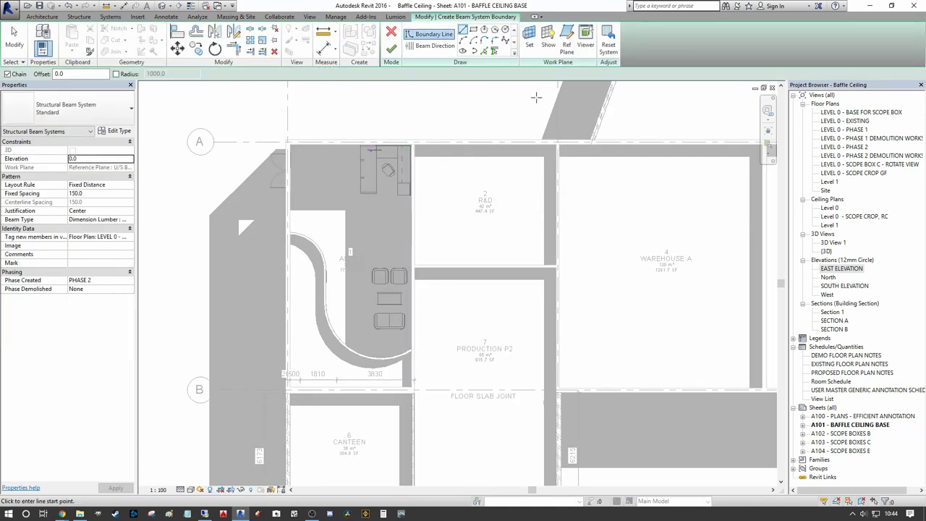
click(529, 49)
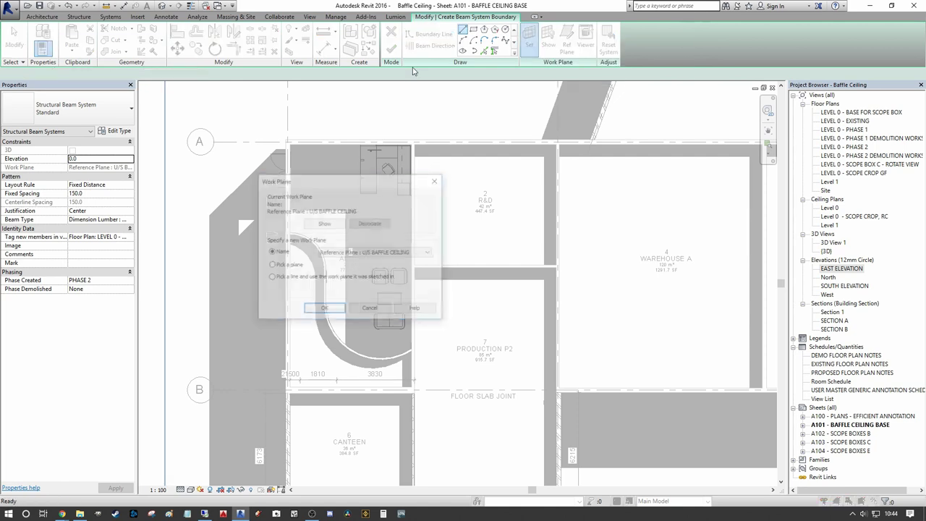
click(387, 253)
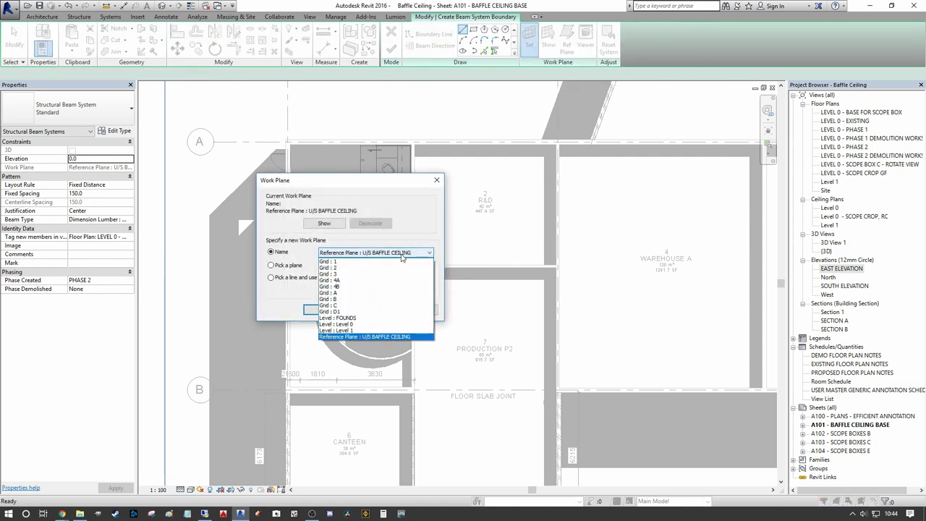
click(384, 337)
click(324, 309)
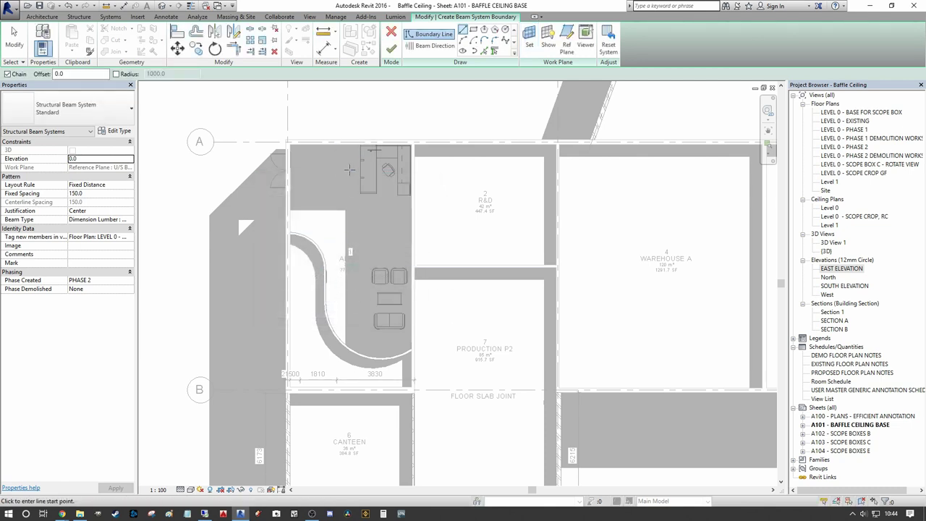
Set the beam system's Fixed Spacing to 150 and its beam type to Dimension Lumber
middle_drag(311, 166, 317, 161)
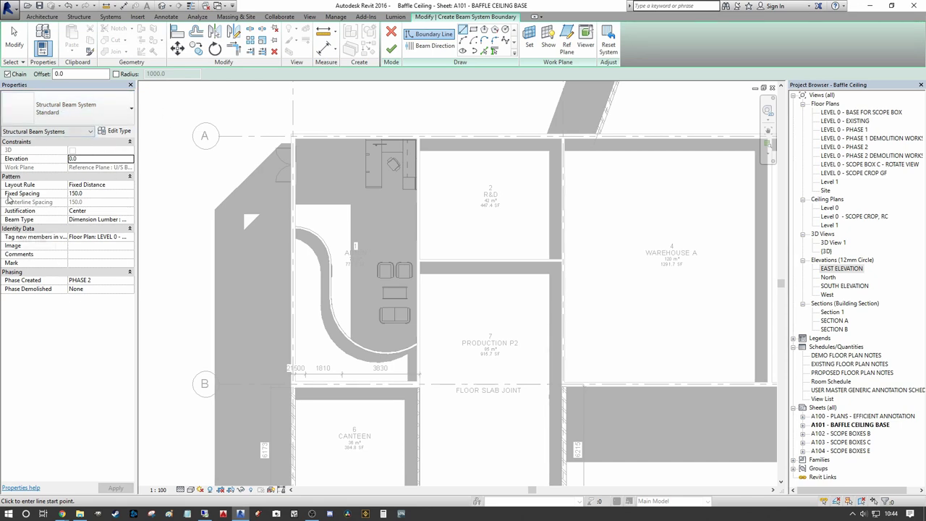
click(101, 194)
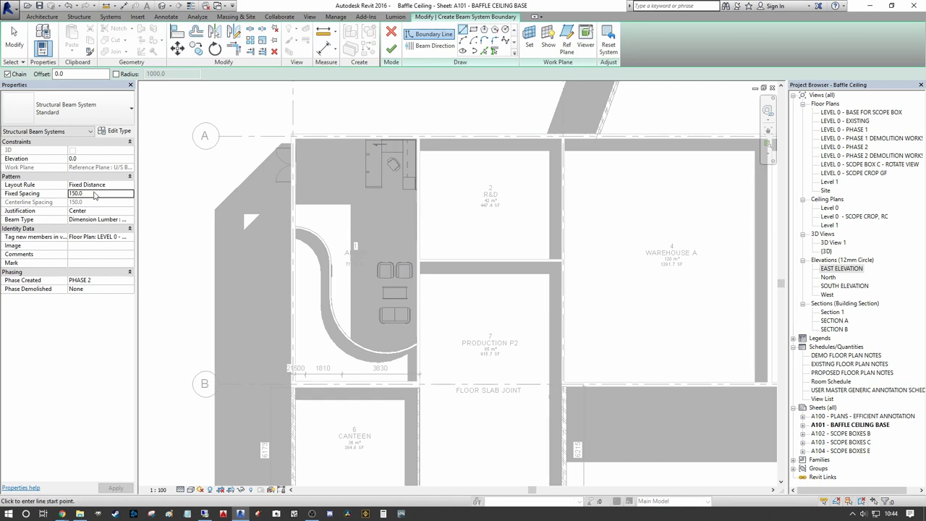
click(130, 220)
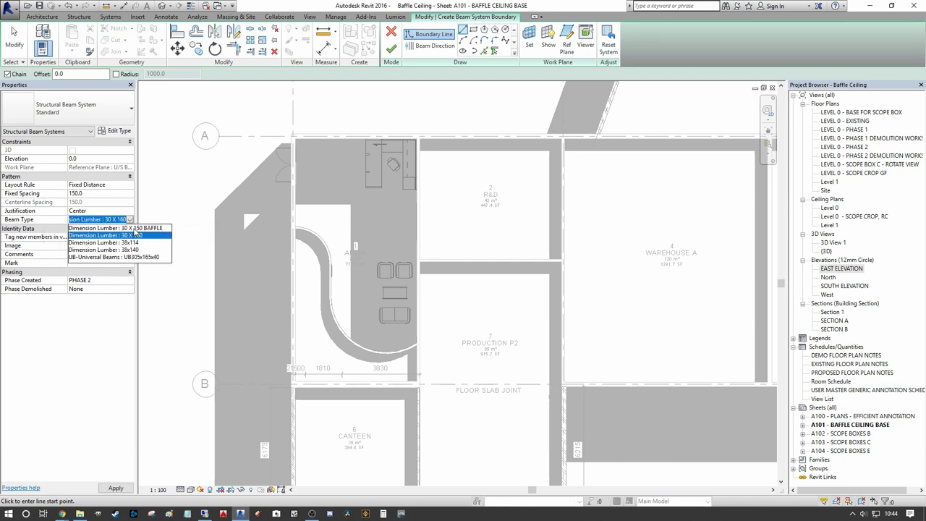
click(134, 233)
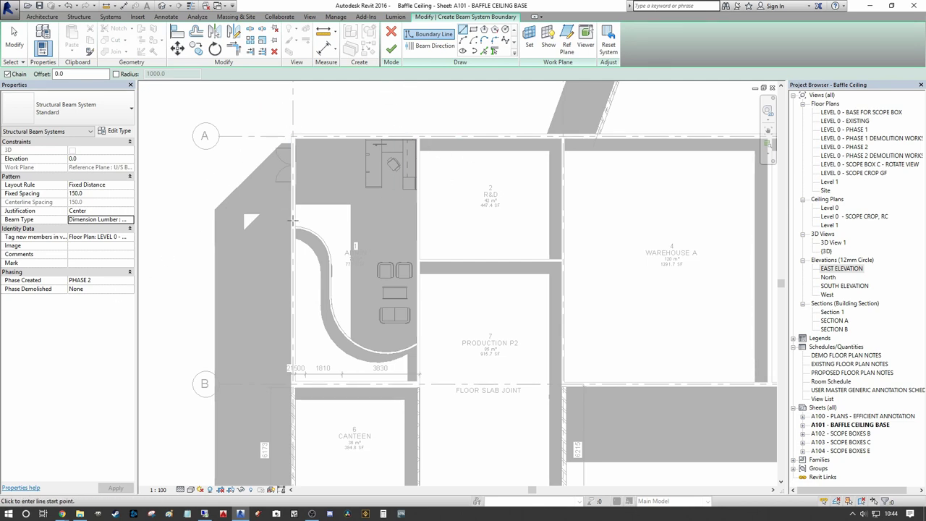
Switch the boundary to Pick Walls with a 75 offset
click(484, 52)
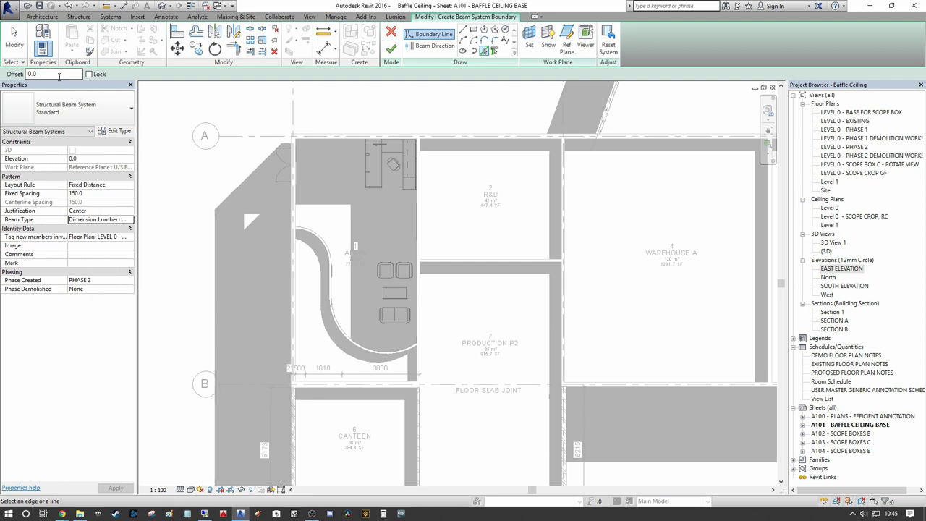
drag(59, 76, 19, 74)
text(75)
key(Return)
Pick the ADMIN room's left, top, right and curved walls as boundary lines
scroll(284, 142, up, 5)
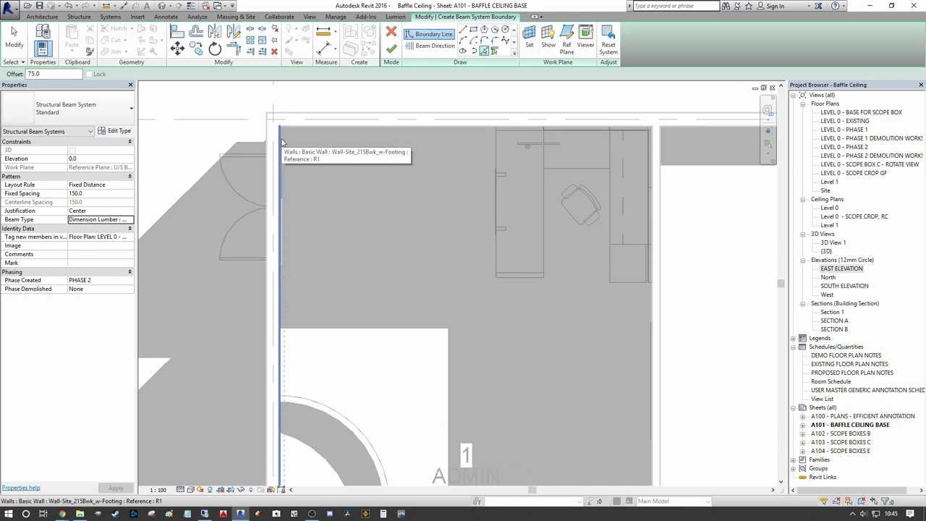
click(283, 142)
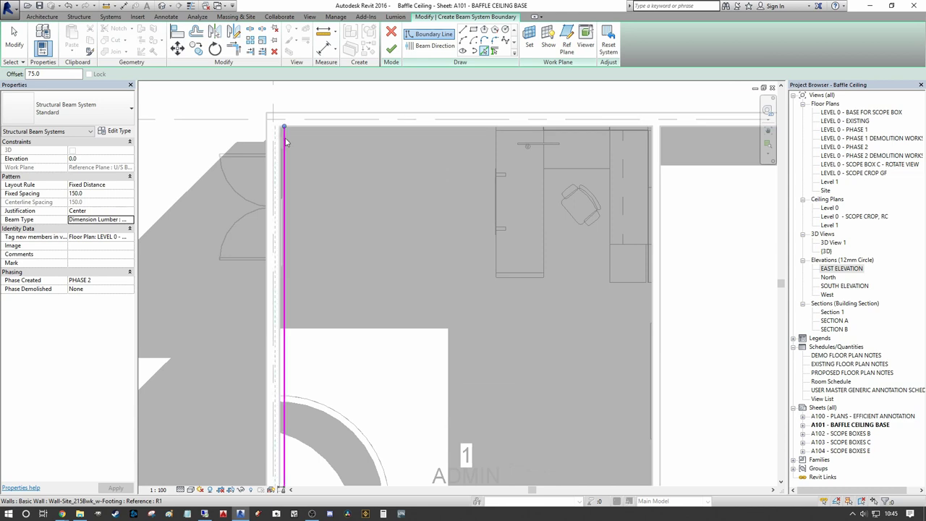
click(346, 130)
scroll(378, 143, down, 3)
middle_drag(418, 164, 325, 138)
scroll(499, 224, up, 2)
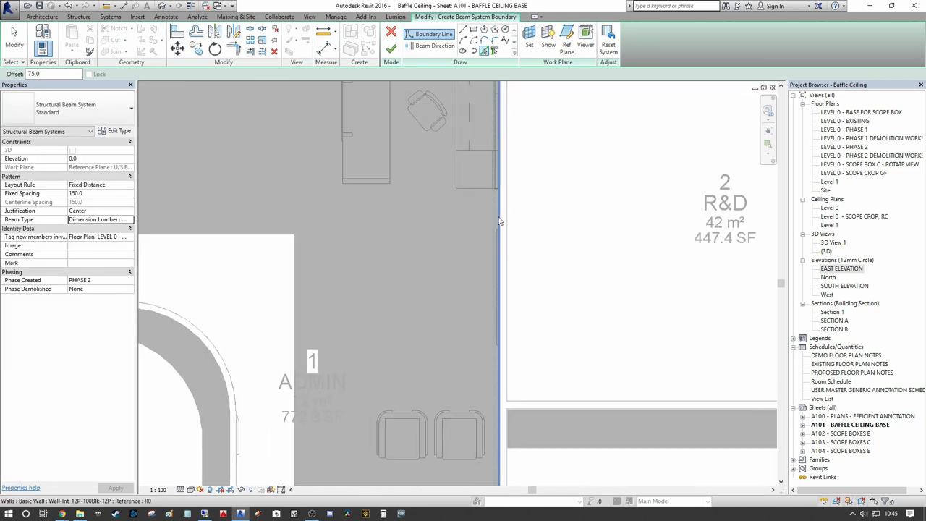
click(500, 221)
scroll(507, 230, down, 3)
scroll(451, 355, up, 3)
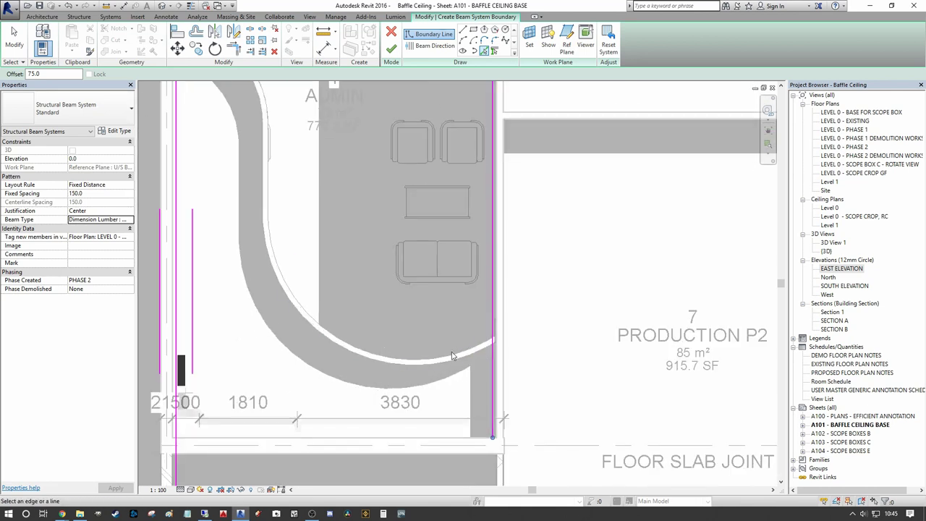
click(450, 356)
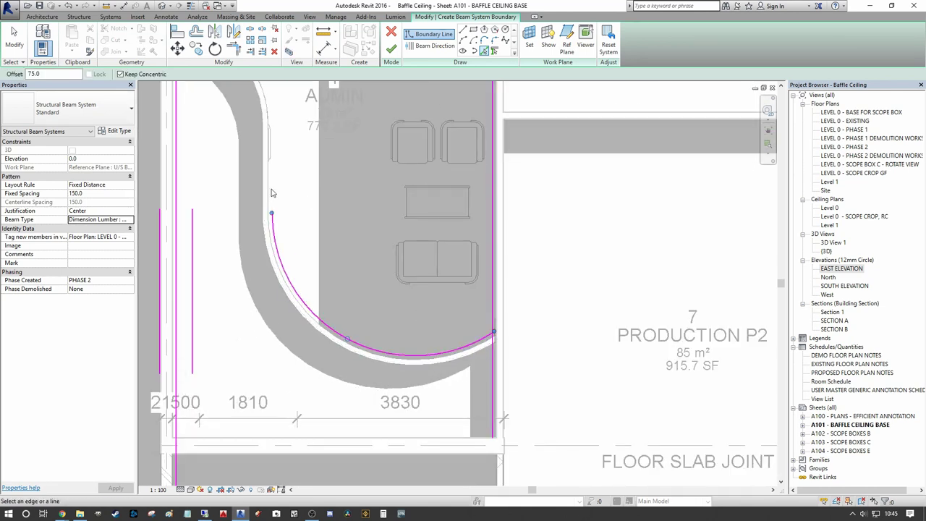
drag(272, 213, 342, 129)
scroll(300, 170, down, 2)
key(ctrl+z)
scroll(300, 189, up, 3)
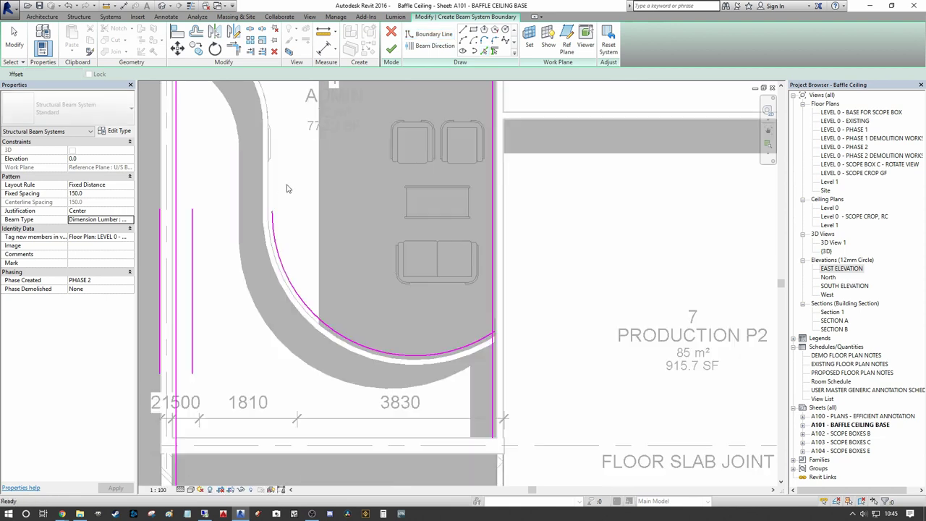
scroll(265, 177, down, 3)
scroll(293, 286, down, 1)
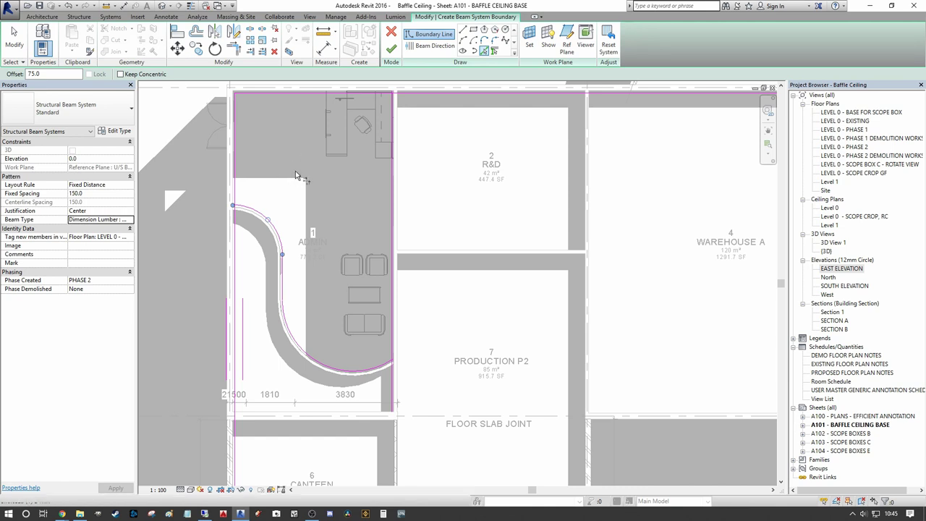
Trim to corner: arc with left line, top with right line, right line with arc
key(t)
key(r)
click(246, 208)
click(235, 191)
click(372, 94)
click(394, 120)
click(392, 152)
click(388, 368)
mouse_move(327, 171)
middle_down()
mouse_move(317, 178)
mouse_move(324, 175)
middle_up()
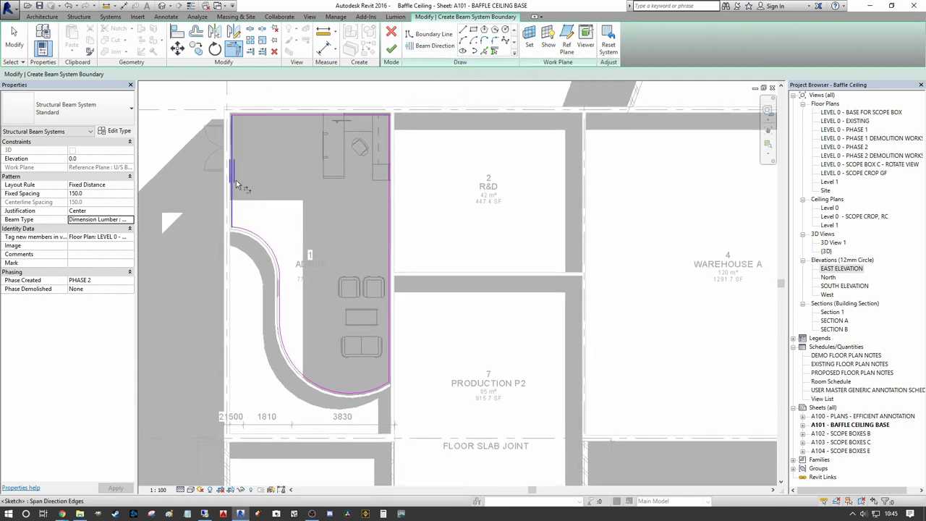
Set the beam direction along the top boundary line and finish the beam system sketch
scroll(233, 150, up, 4)
scroll(246, 185, down, 5)
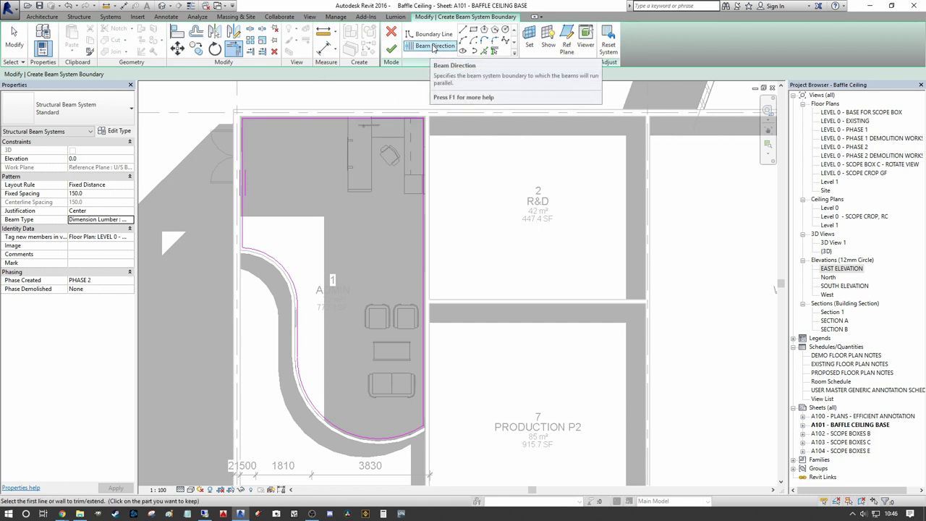
click(433, 46)
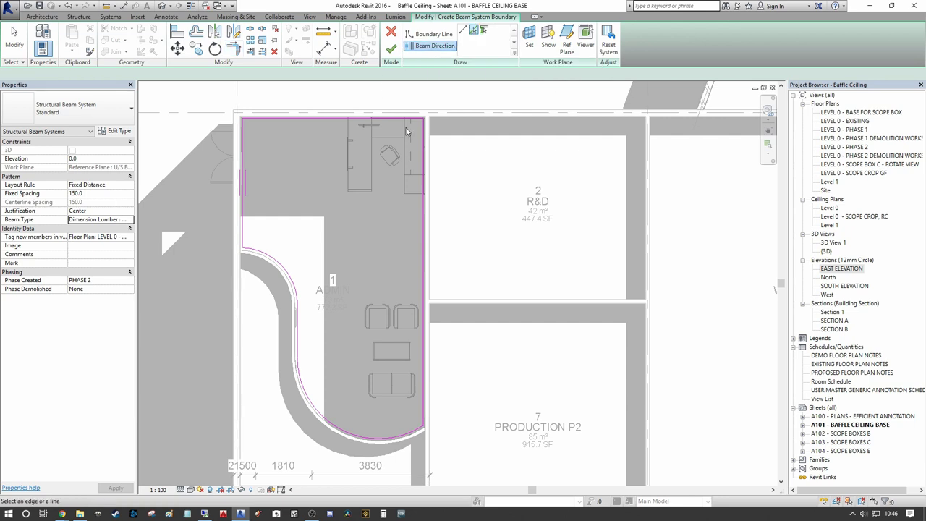
click(335, 120)
click(391, 48)
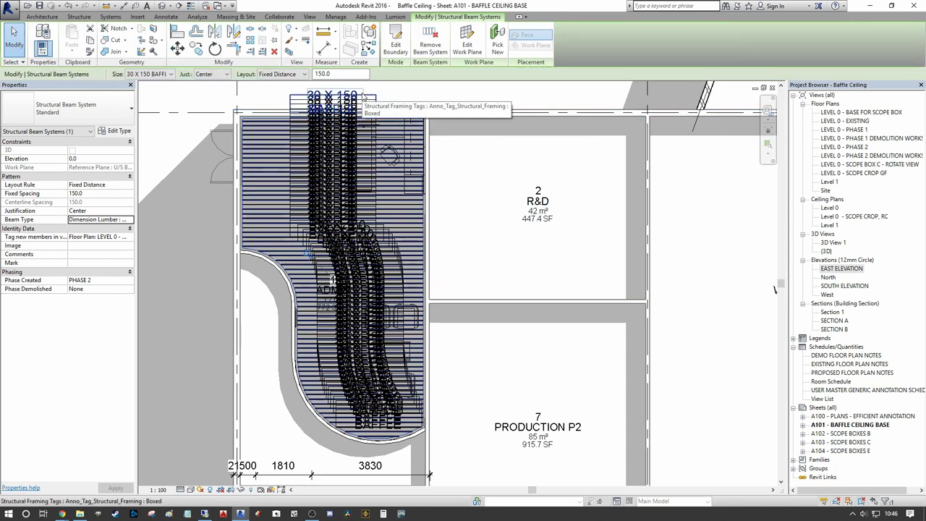
Select all visible 30 X 150 framing tags in view and delete all 69
click(364, 96)
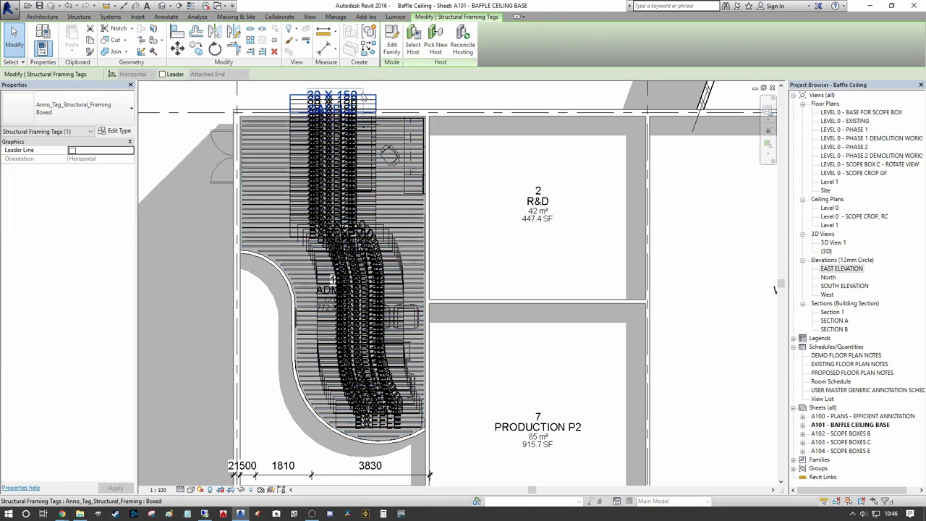
right_click(406, 94)
mouse_move(500, 224)
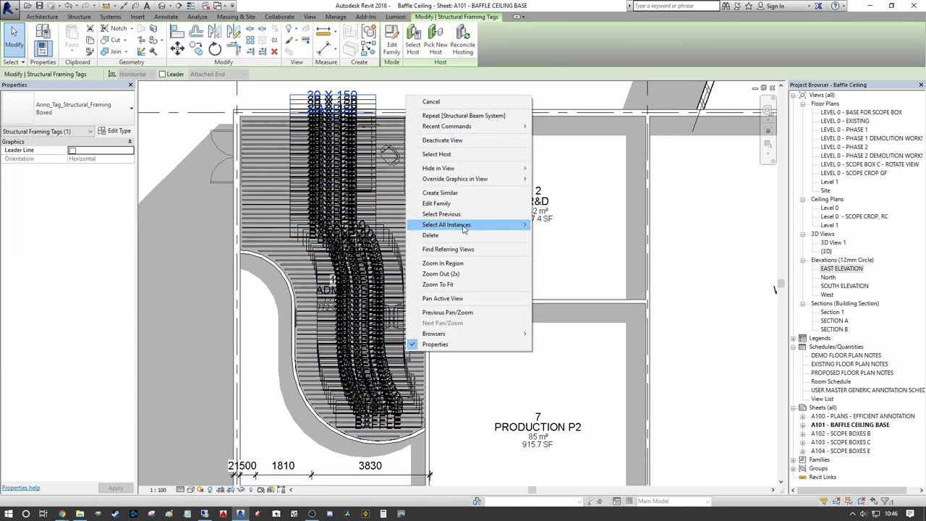
click(554, 226)
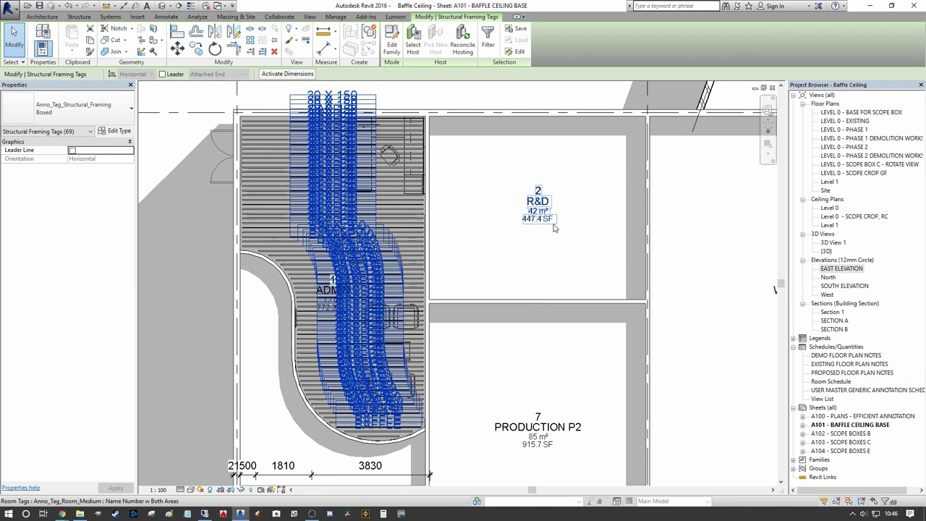
key(Delete)
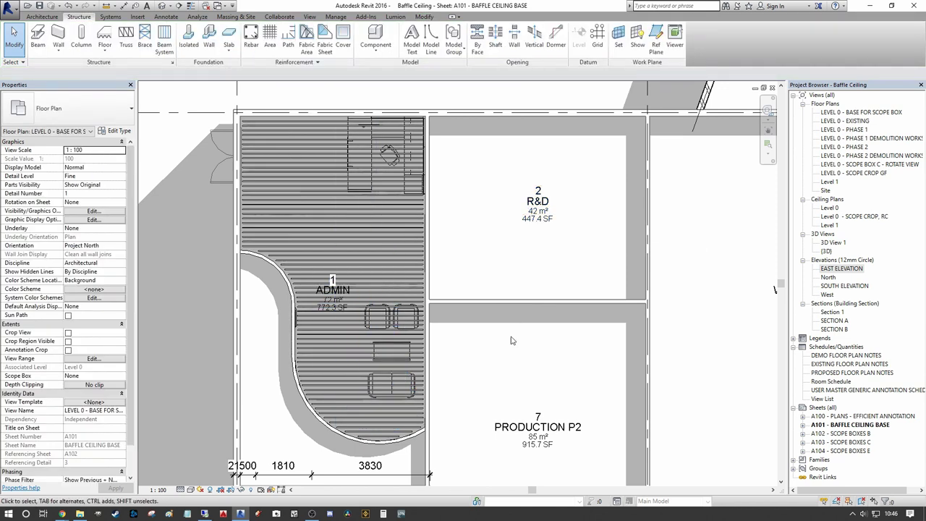
Bring the curved baffle ends into view and select one joist to check its 3100–3250 elevations
scroll(347, 430, up, 5)
scroll(318, 391, down, 1)
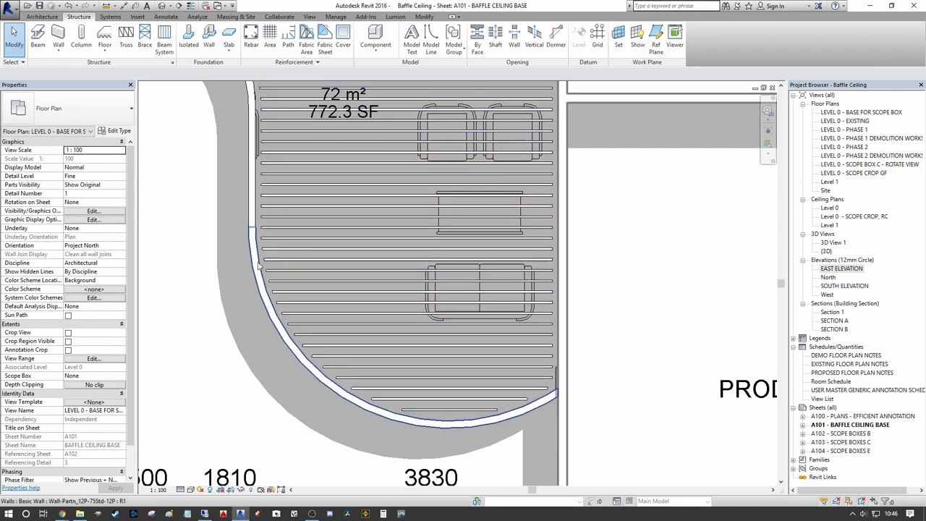
scroll(282, 304, down, 1)
scroll(271, 284, up, 2)
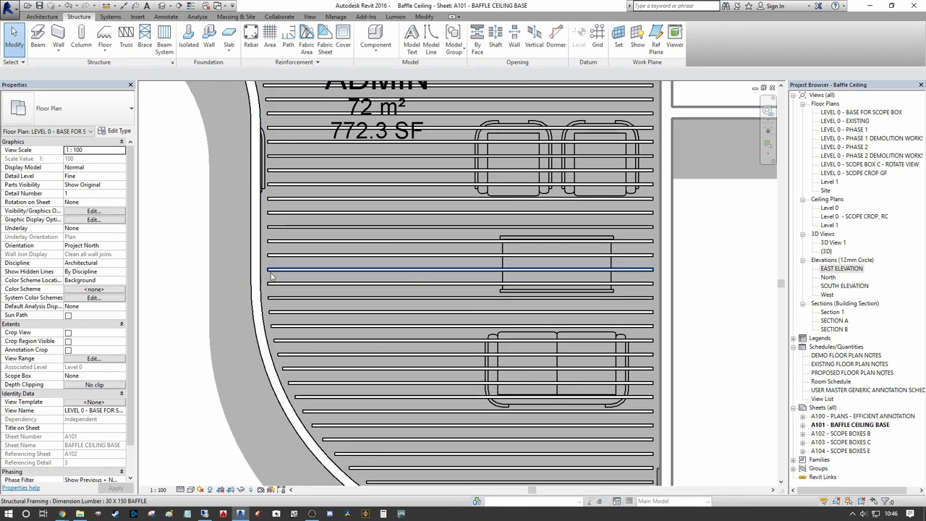
scroll(267, 262, up, 1)
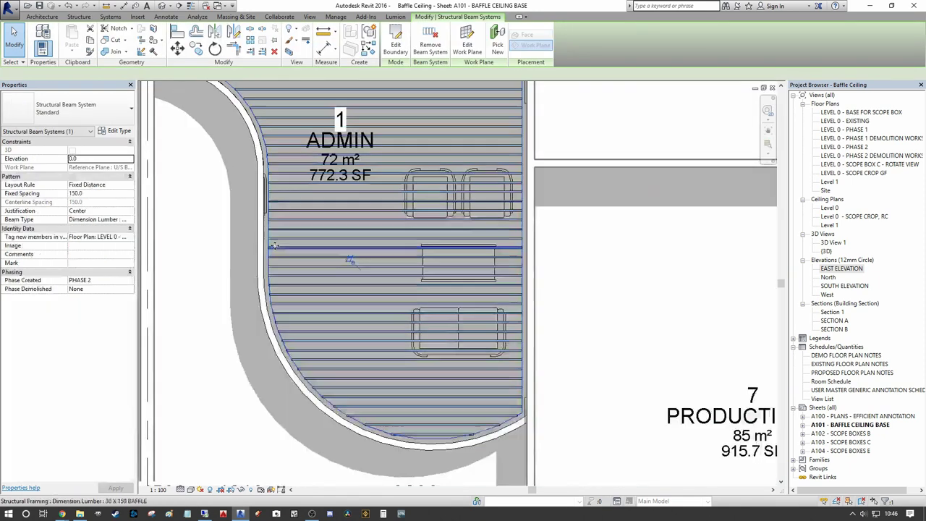
middle_drag(273, 220, 279, 142)
scroll(319, 328, up, 3)
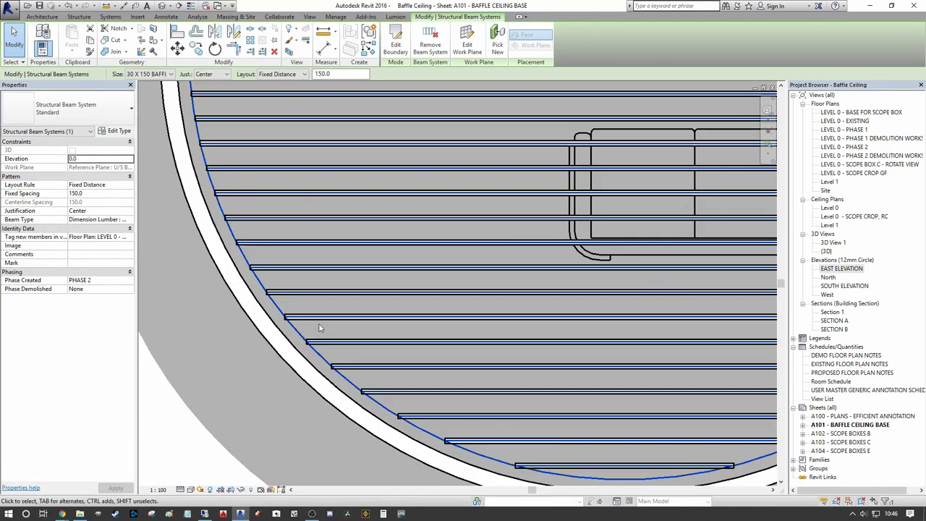
click(321, 322)
scroll(385, 327, down, 5)
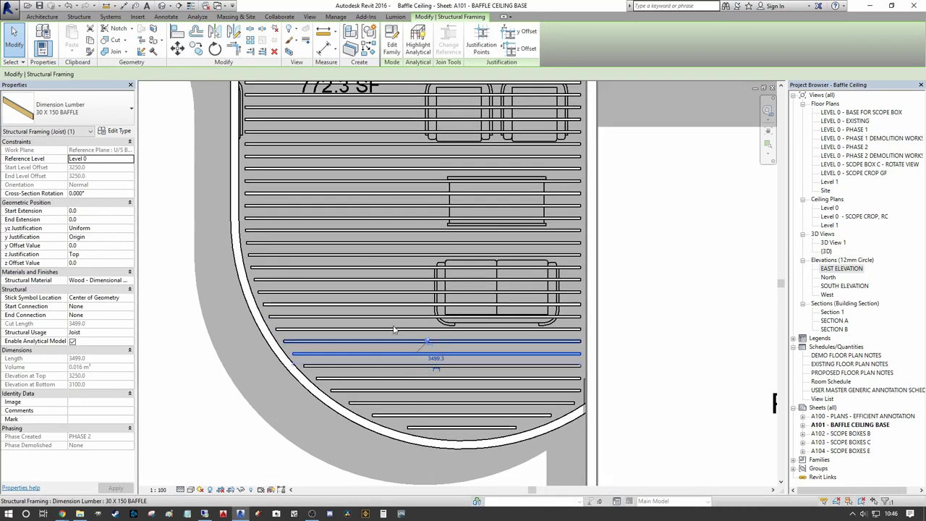
scroll(386, 328, down, 3)
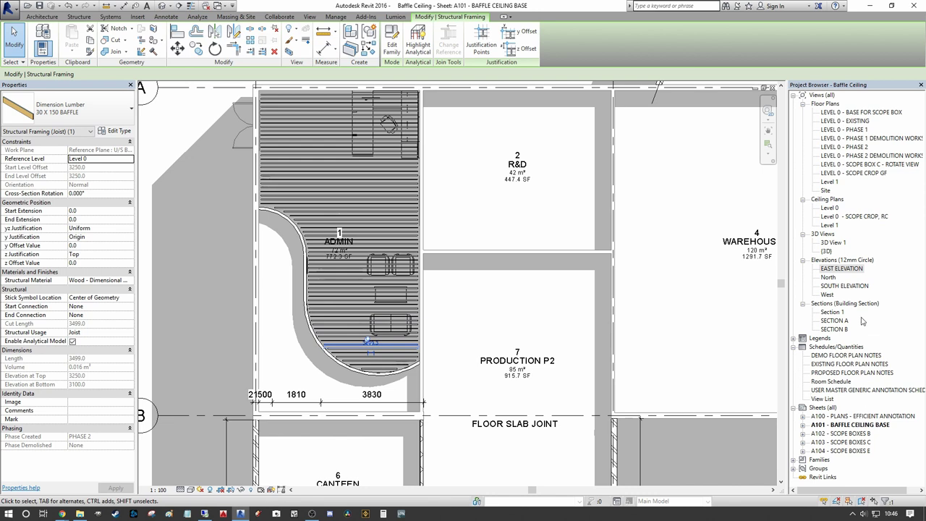
Open 3D View 1 and pan to frame the baffles over the ADMIN ceiling
double_click(835, 243)
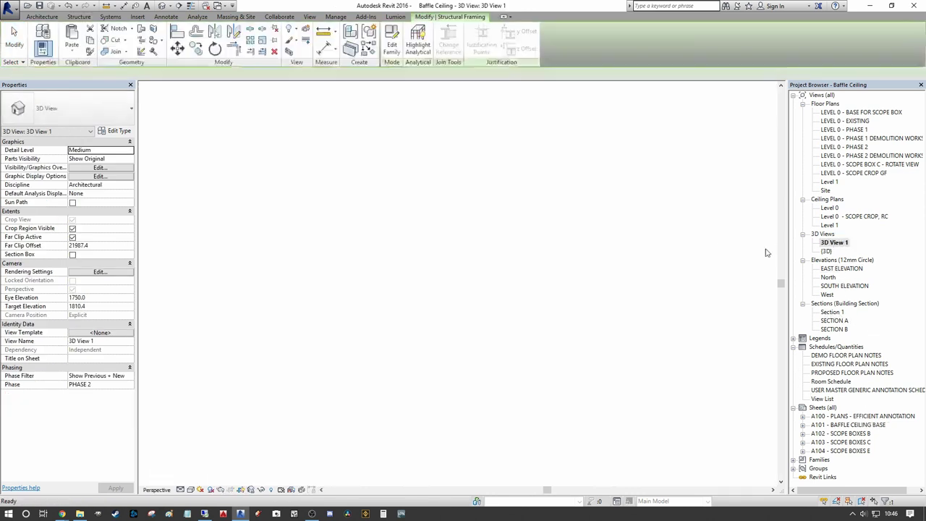
scroll(463, 288, up, 2)
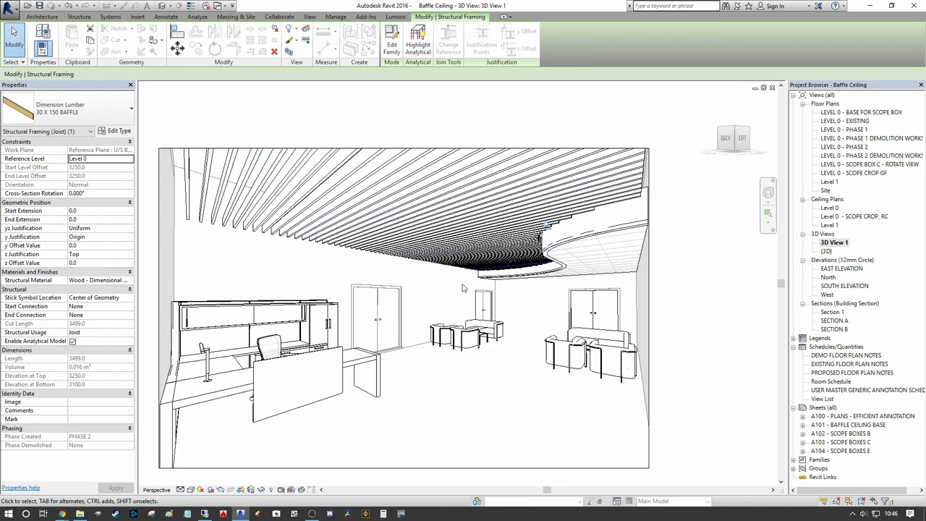
middle_drag(463, 288, 539, 314)
click(687, 288)
middle_drag(687, 288, 690, 317)
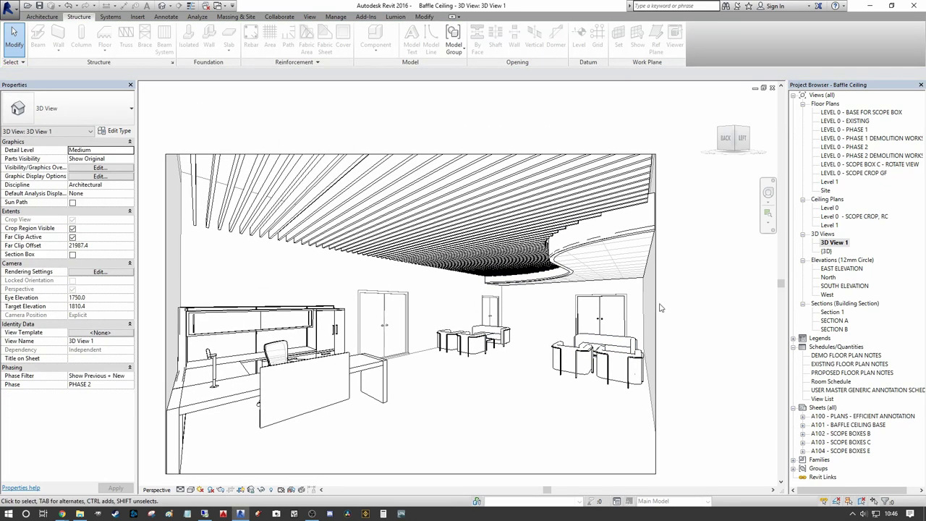
Duplicate the selected baffle's type as 30 X 225 BAFFLE with depth d 225
click(194, 224)
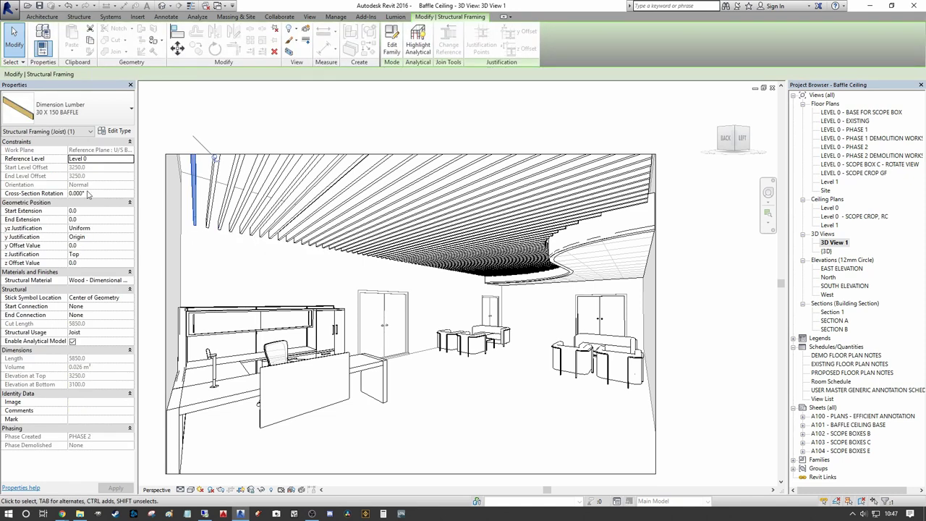
click(117, 131)
click(320, 136)
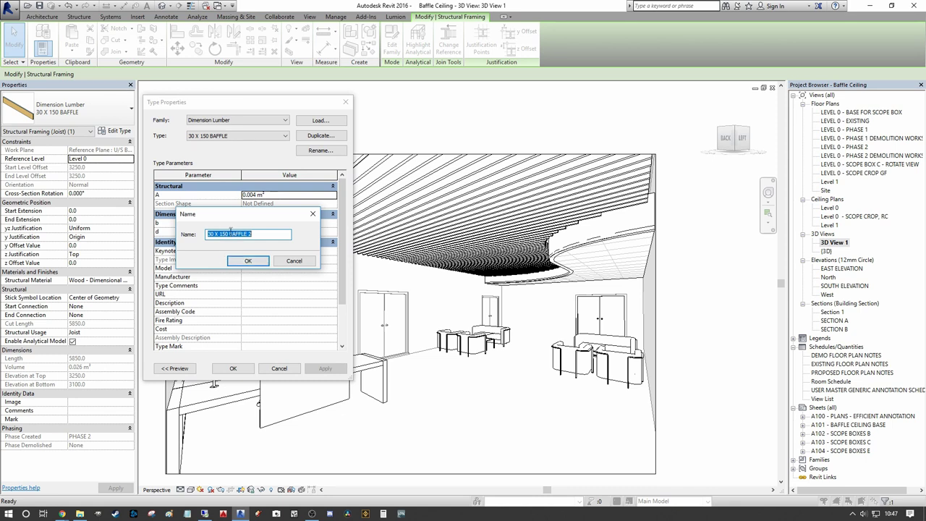
drag(229, 233, 218, 234)
text(225)
click(247, 262)
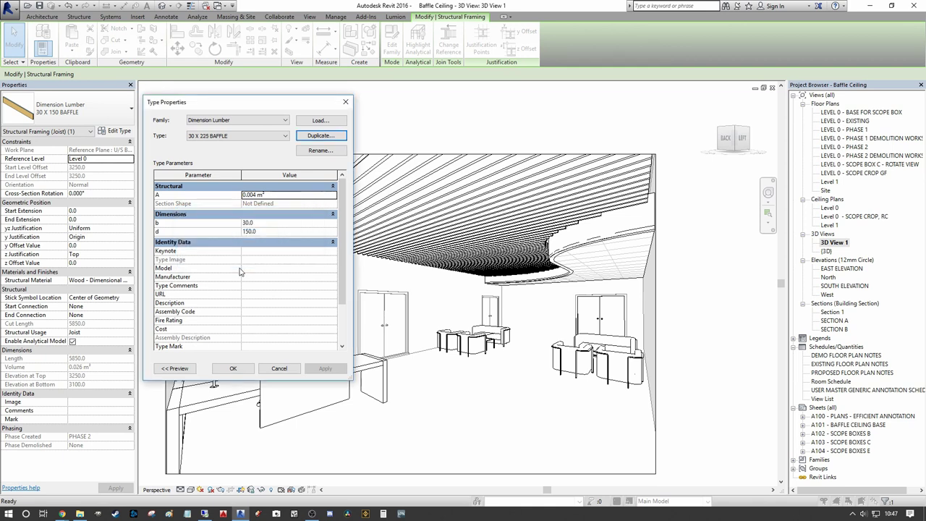
click(259, 232)
text(225)
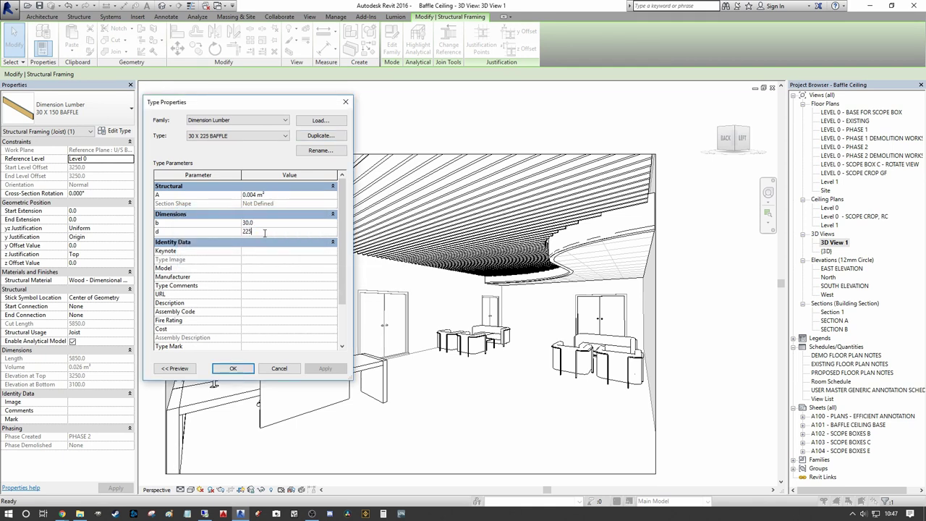
click(233, 369)
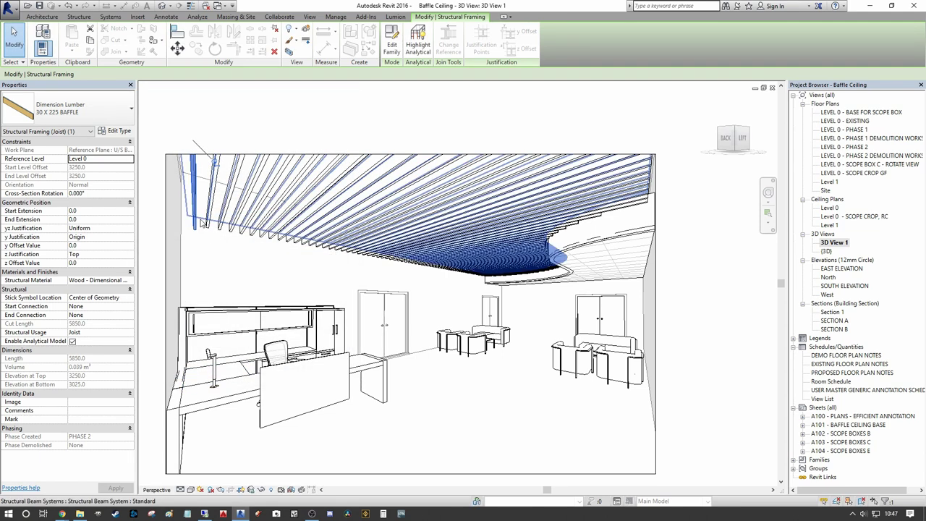
Select the baffle beam system, reselect its beam type, and set Fixed Spacing to 225
click(557, 255)
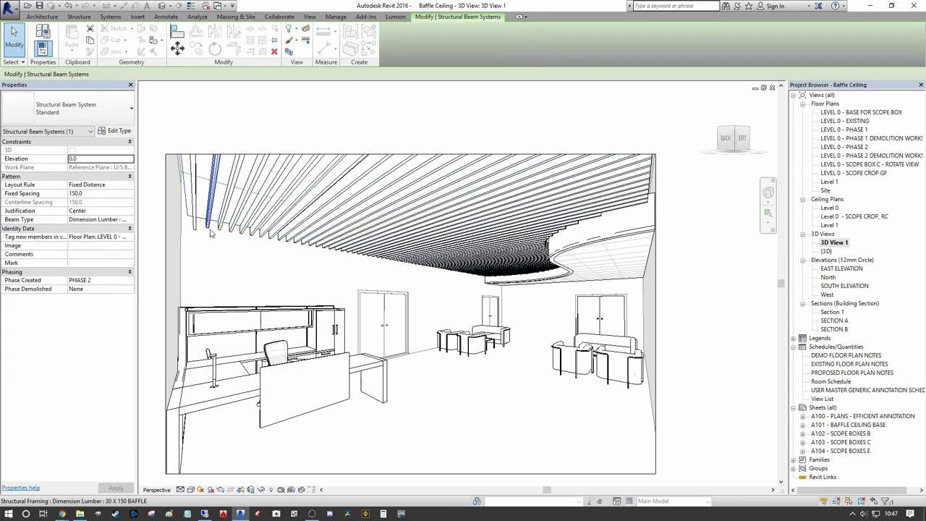
click(129, 219)
click(137, 236)
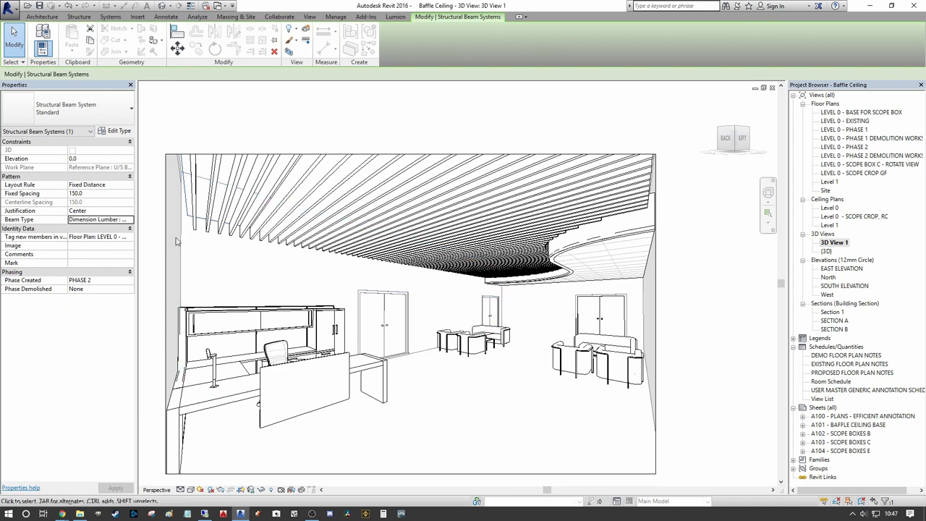
click(106, 193)
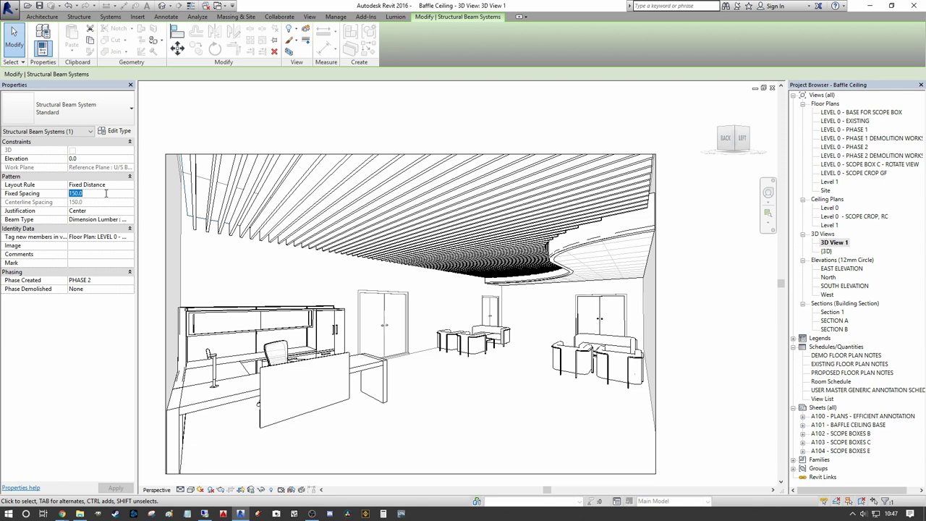
text(25)
key(Return)
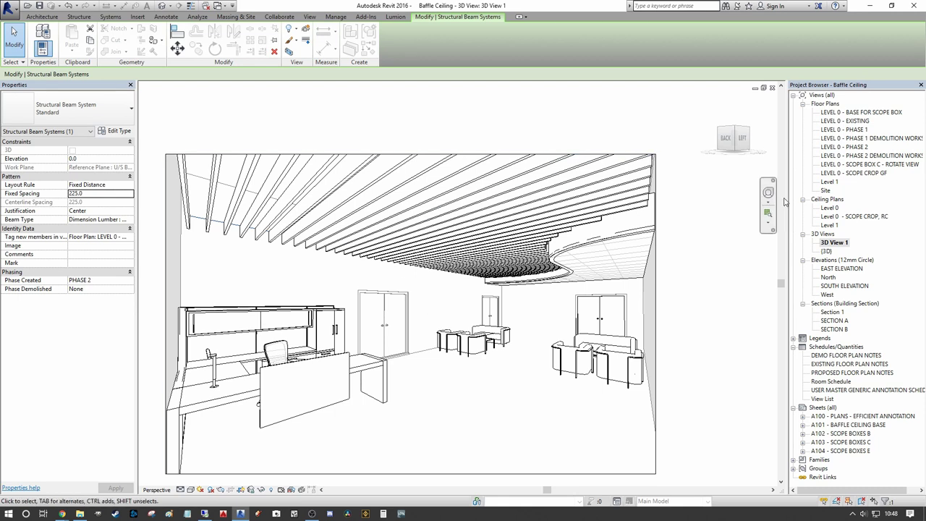
Open the East Elevation and frame the U/S BAFFLE CEILING reference plane 3250 above Level 0
double_click(841, 268)
scroll(172, 265, up, 2)
click(217, 254)
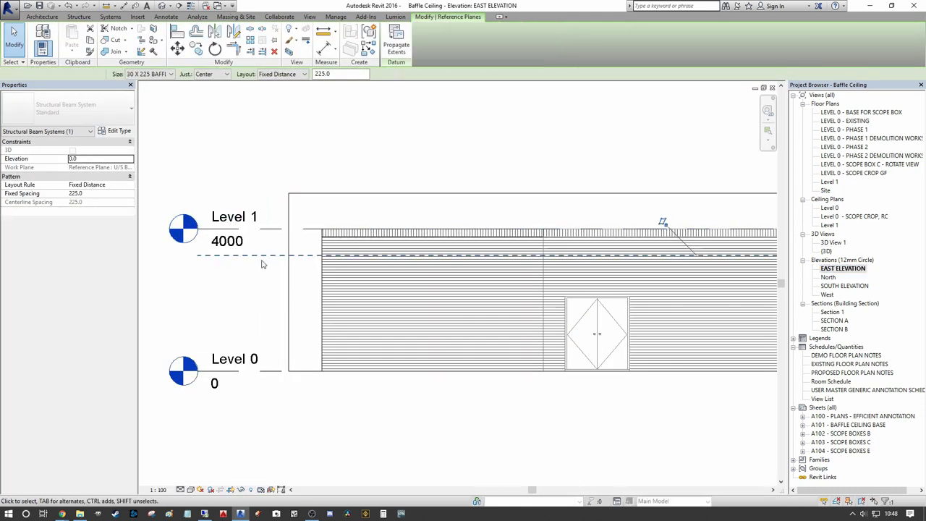
scroll(399, 279, up, 2)
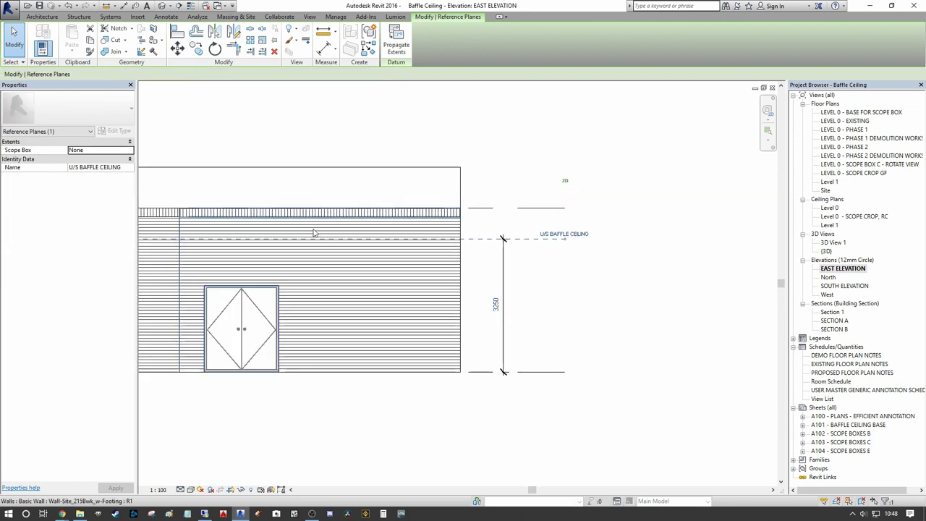
scroll(224, 298, down, 3)
scroll(182, 280, up, 3)
scroll(176, 306, down, 3)
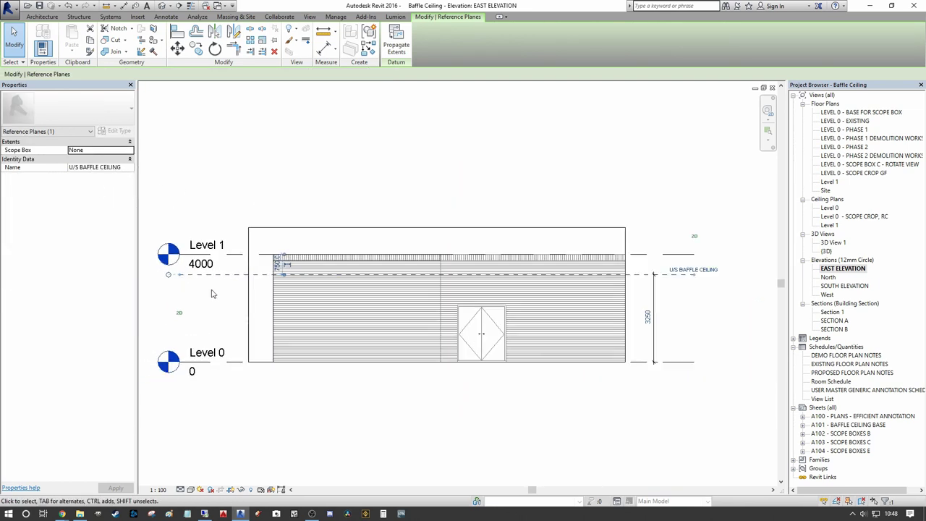
scroll(238, 283, up, 1)
middle_drag(238, 283, 222, 282)
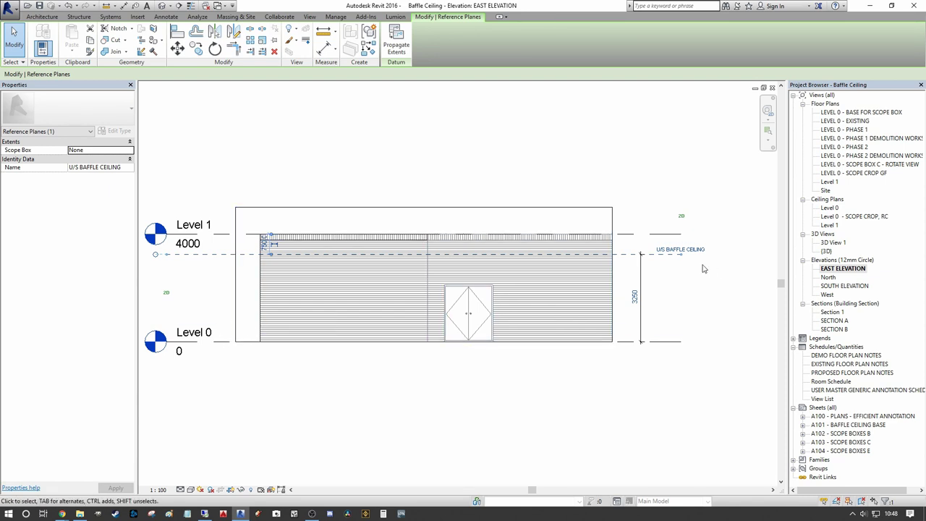
scroll(686, 275, up, 2)
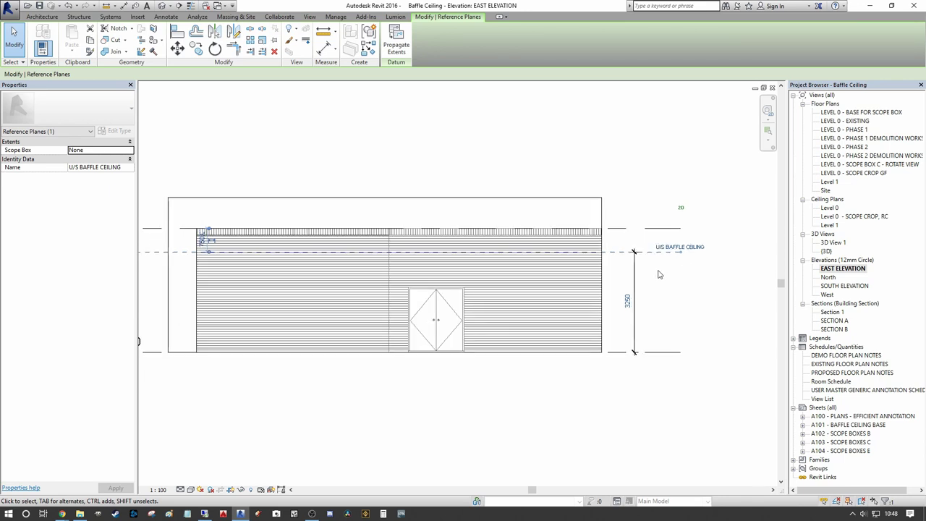
Back in 3D View 1, select a single 30 X 225 BAFFLE joist from the beam system
key(ctrl+Tab)
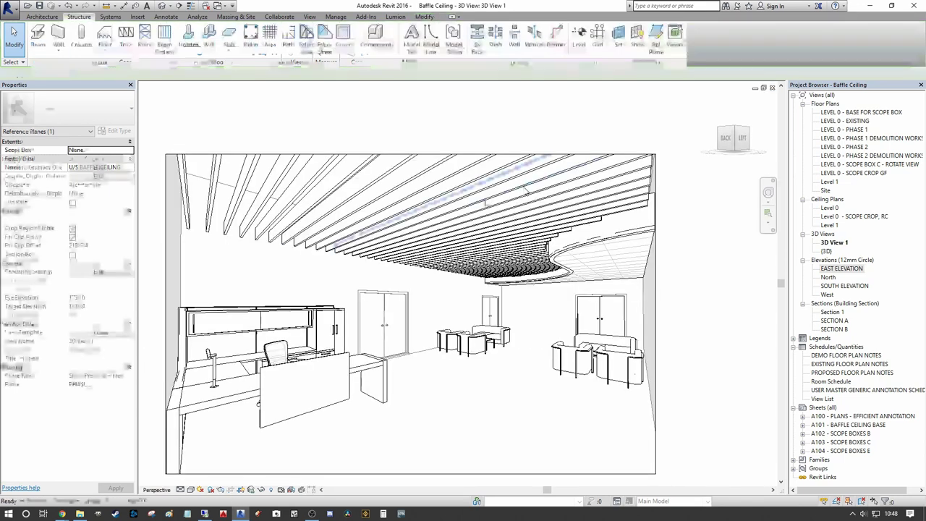
click(216, 226)
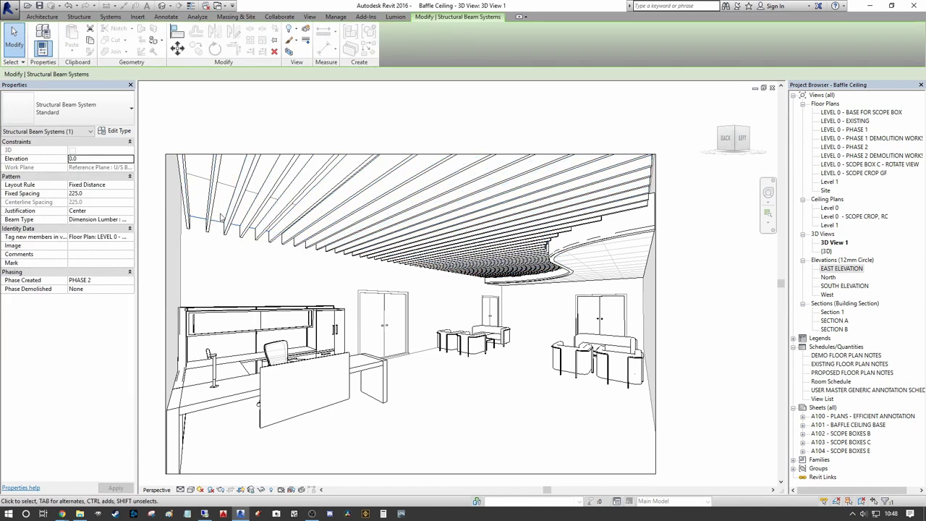
key(Tab)
click(222, 244)
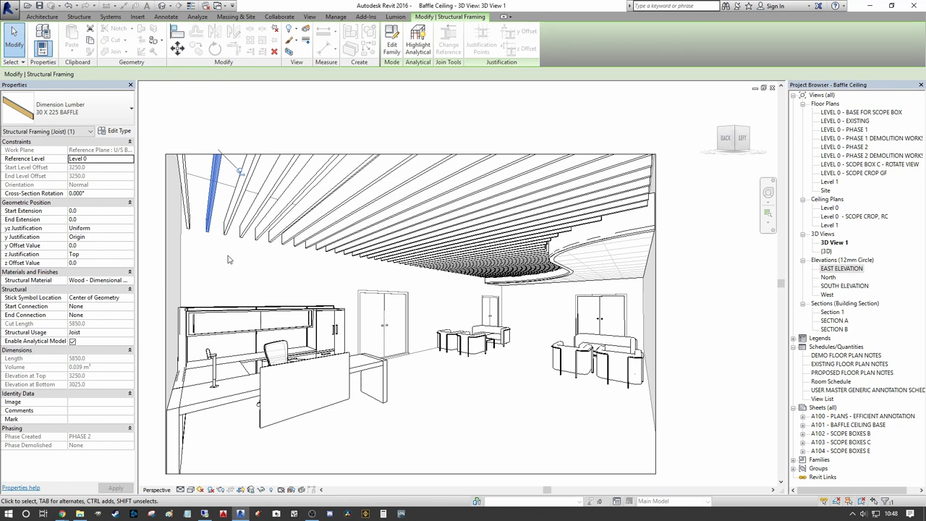
Set z Justification to Bottom on all baffle joists visible in view, then reselect the beam system
right_click(208, 230)
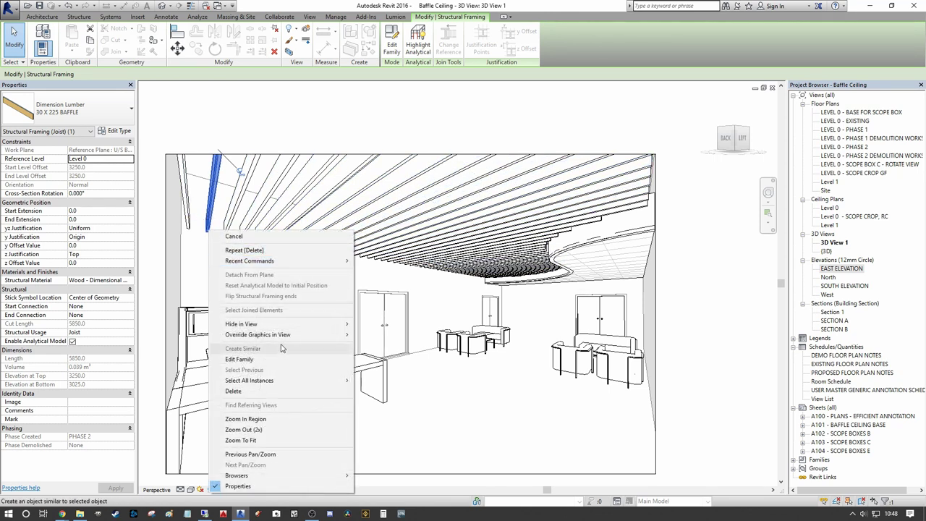
mouse_move(283, 379)
click(405, 383)
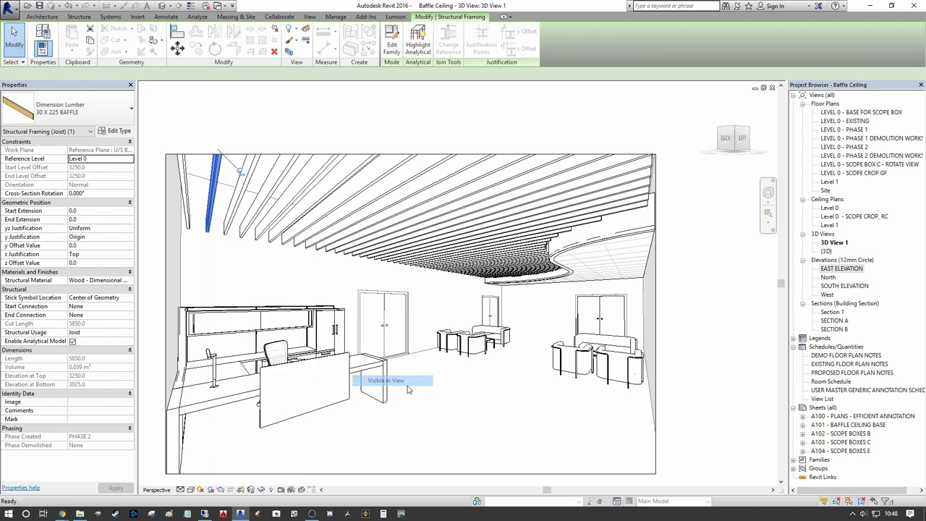
click(129, 254)
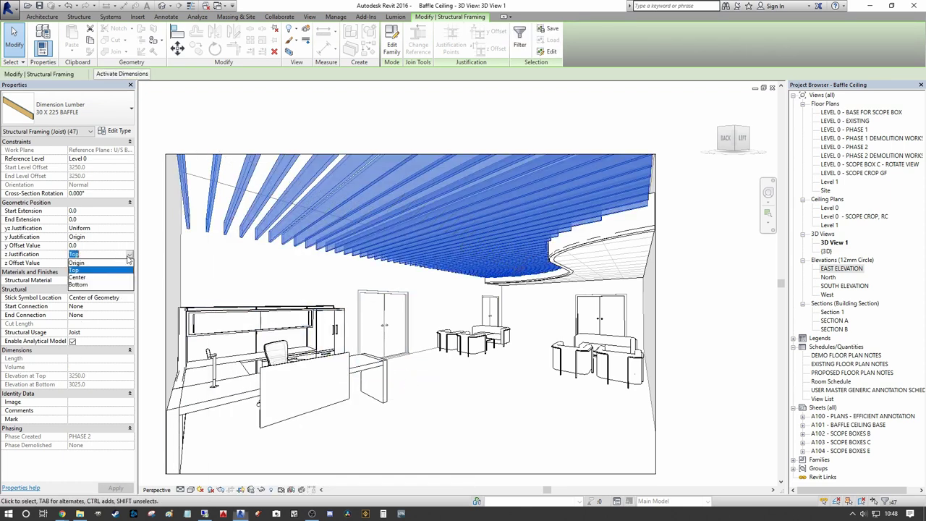
click(80, 285)
click(220, 239)
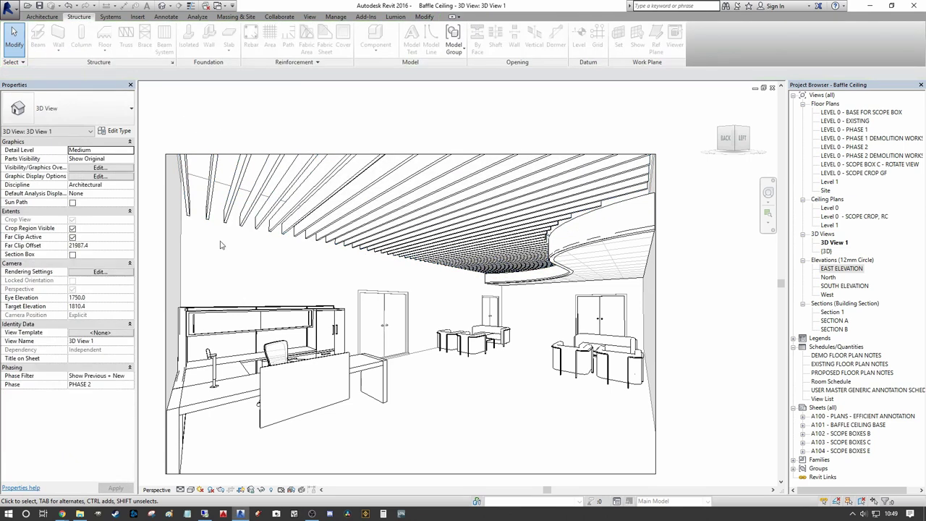
click(204, 219)
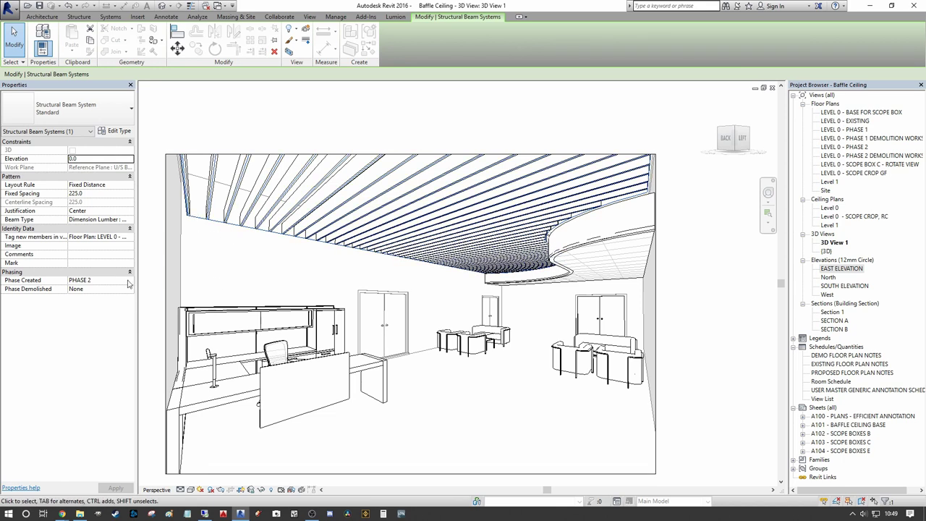
Change the beam system's Fixed Spacing to 150 and zoom in to inspect a joist
click(101, 193)
text(150)
key(Return)
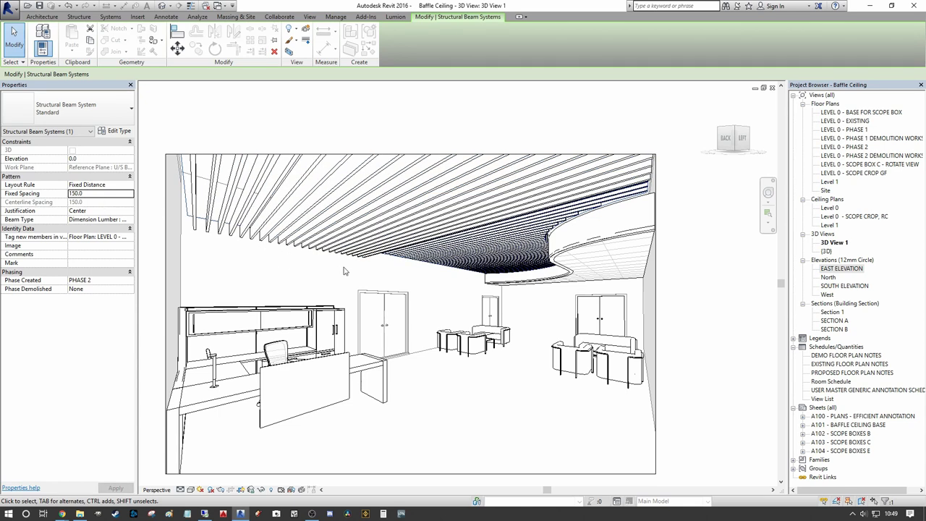
scroll(527, 279, up, 4)
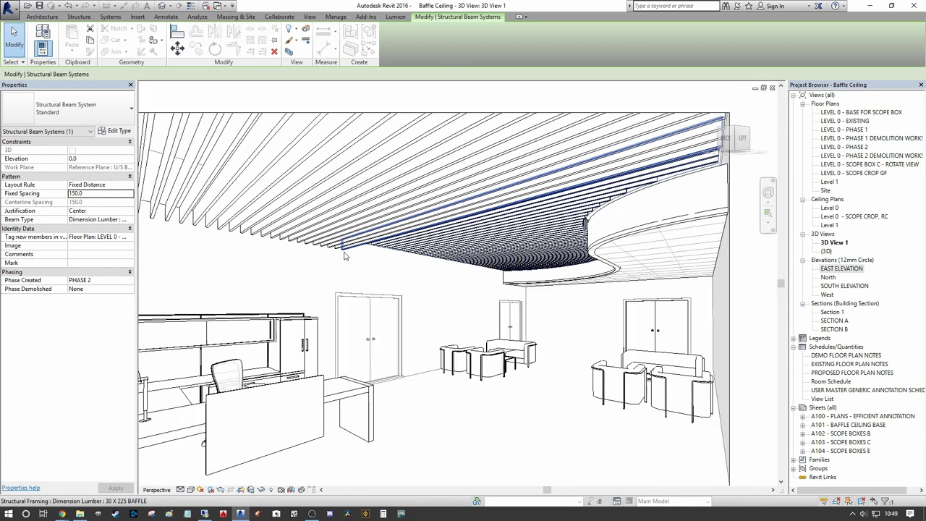
scroll(374, 265, up, 2)
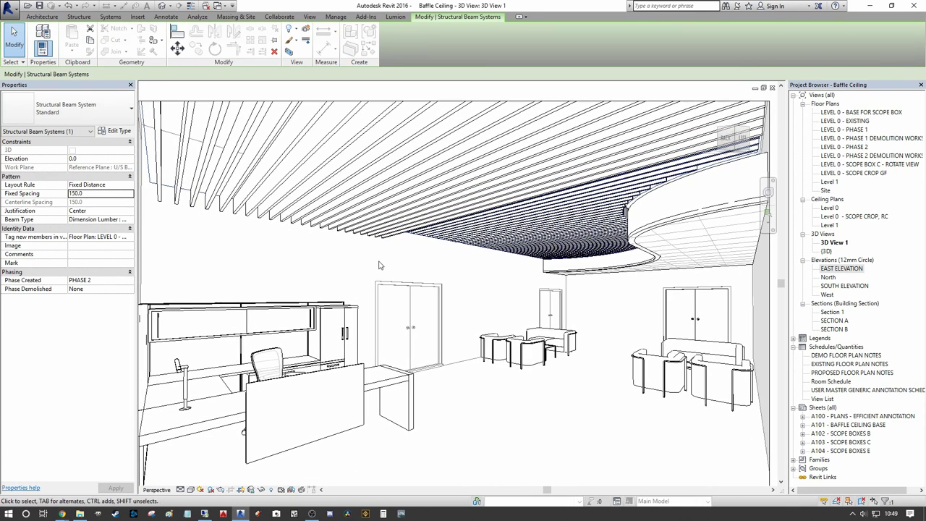
click(391, 236)
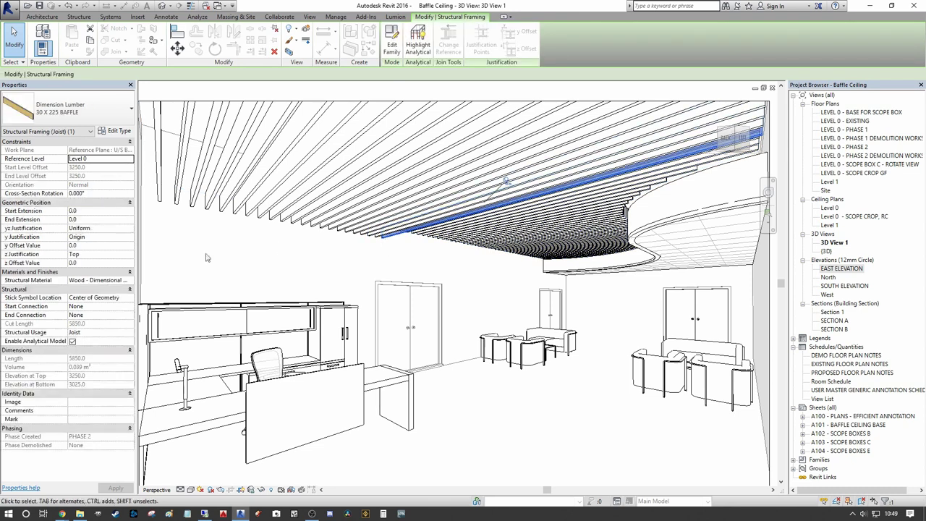
scroll(359, 240, down, 4)
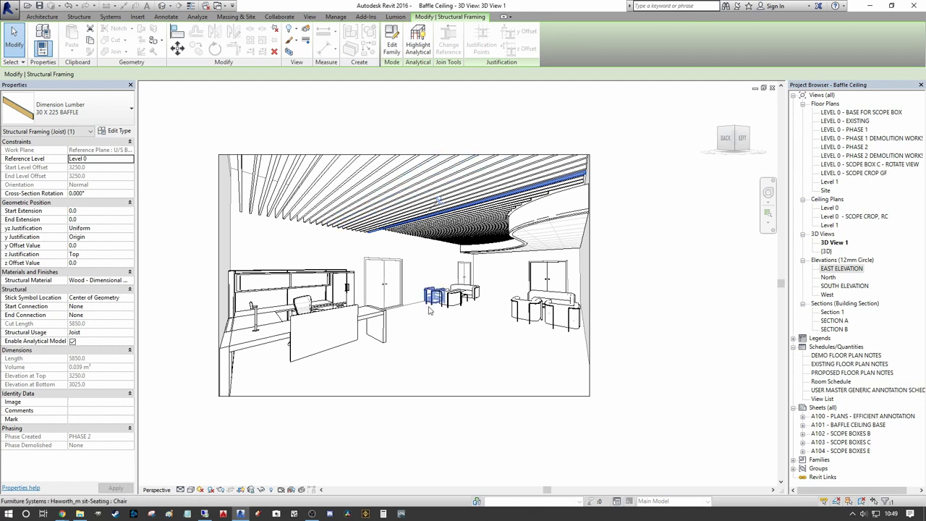
key(Escape)
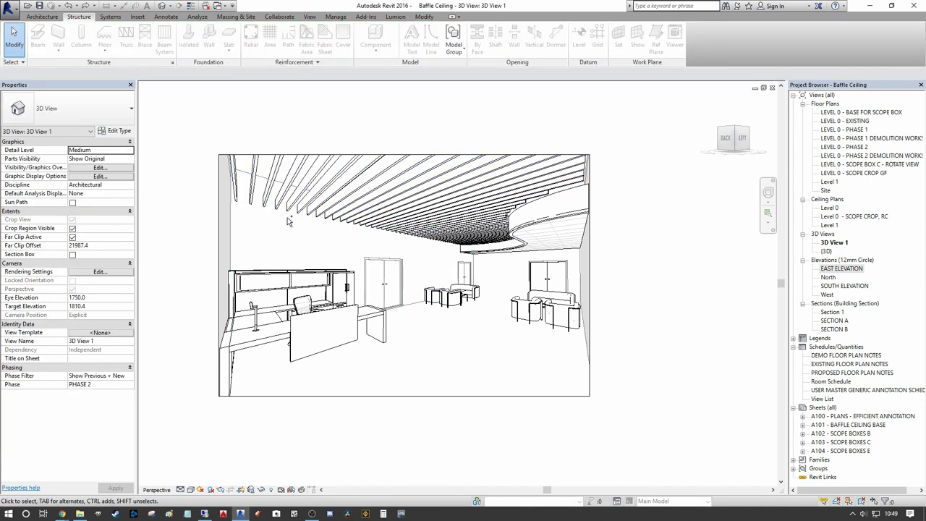
key(ctrl+z)
scroll(265, 259, up, 2)
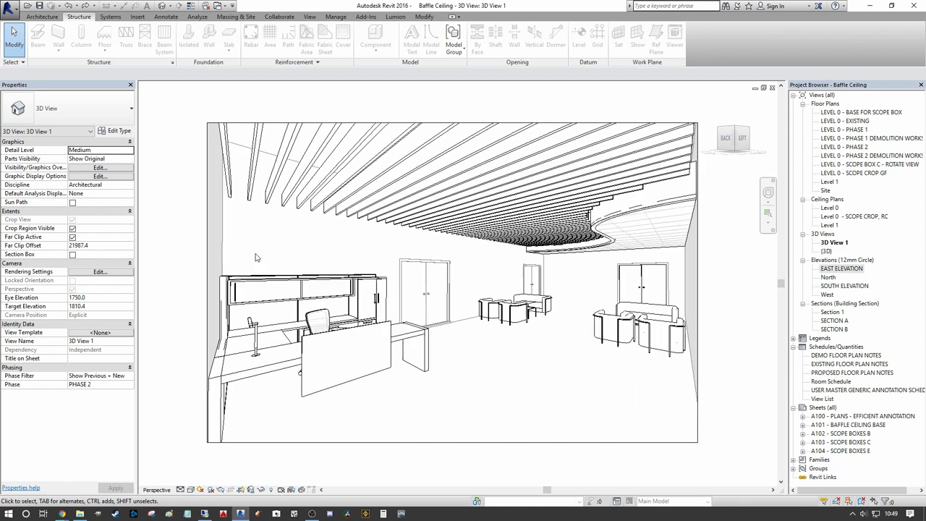
click(278, 198)
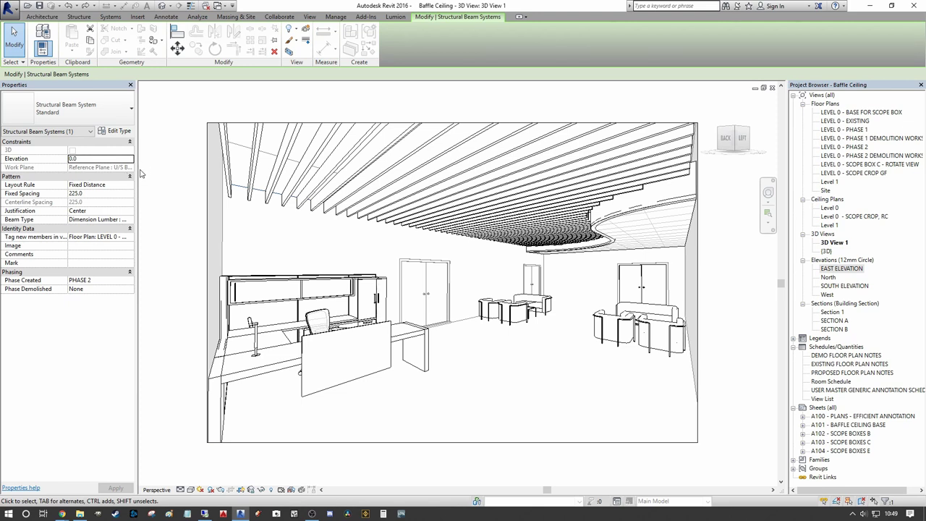
click(248, 205)
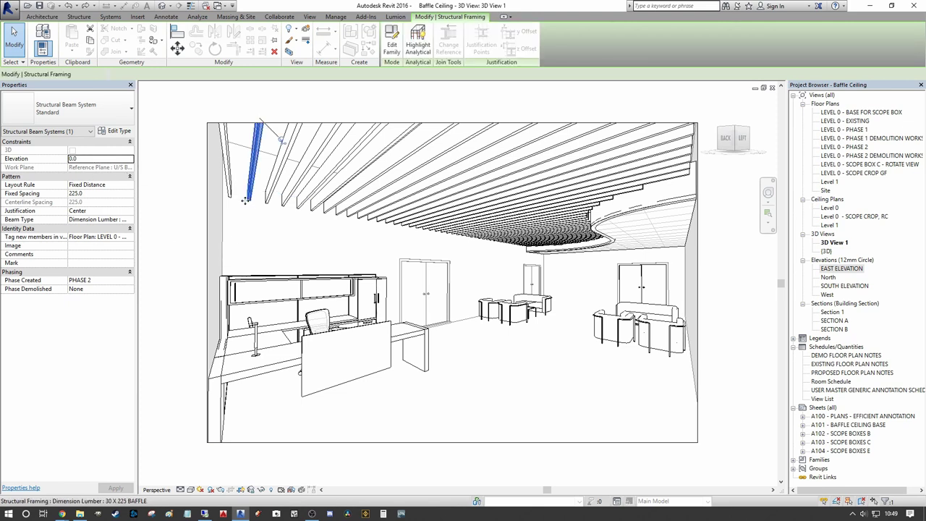
key(Escape)
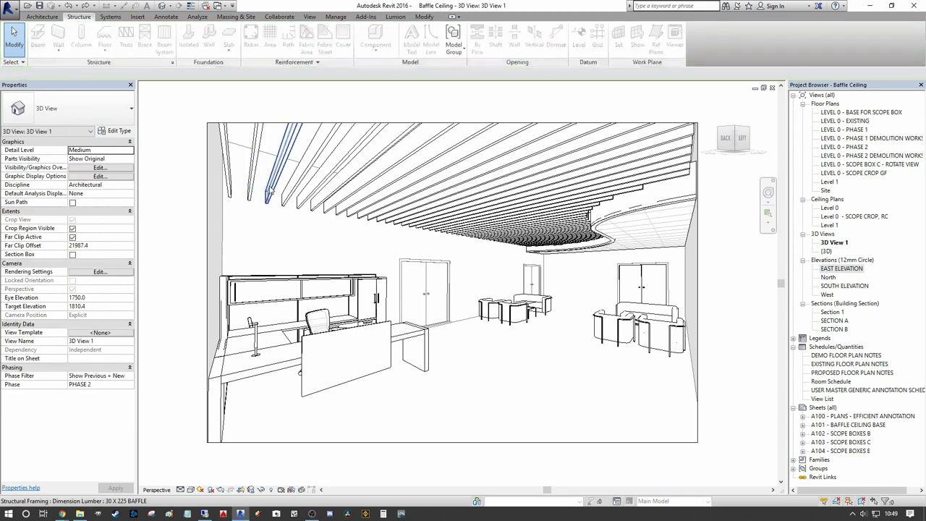
key(Tab)
click(261, 195)
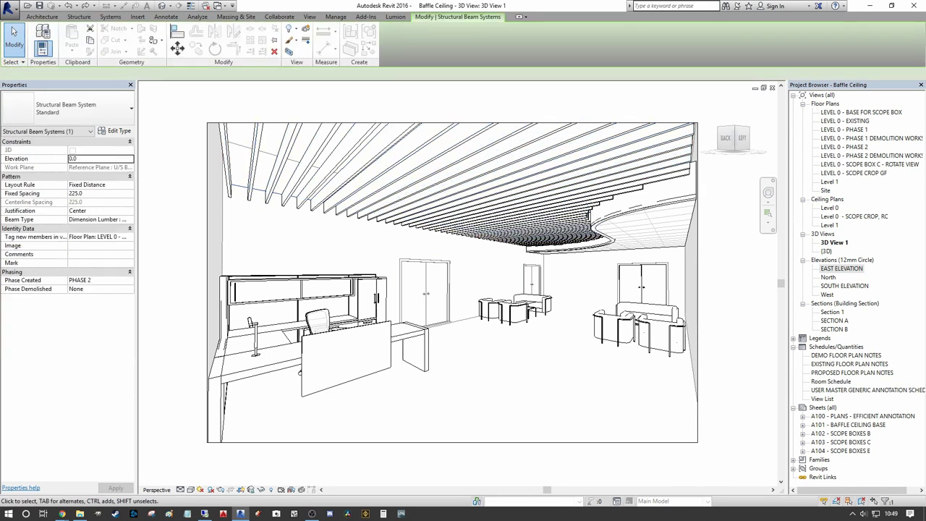
click(106, 159)
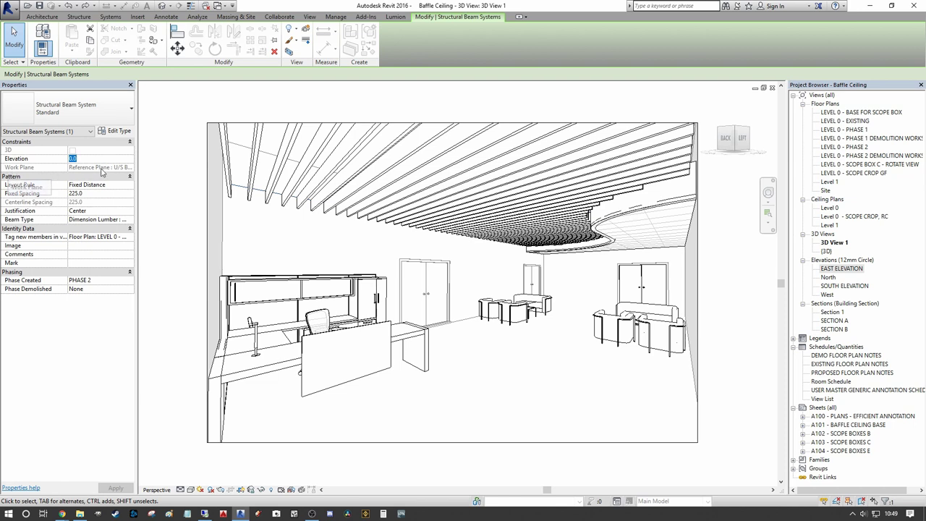
text(225.0)
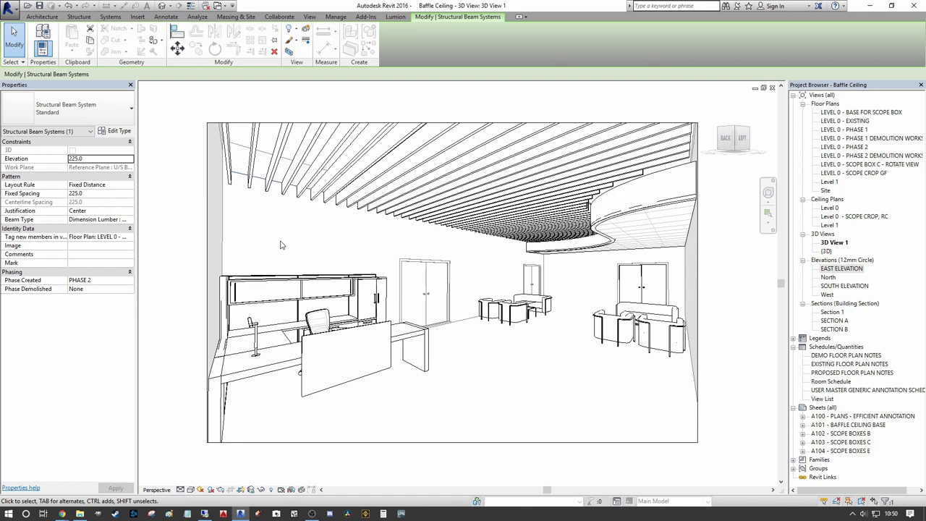
Change all baffles visible in the view to the 30 X 150 BAFFLE type
click(286, 190)
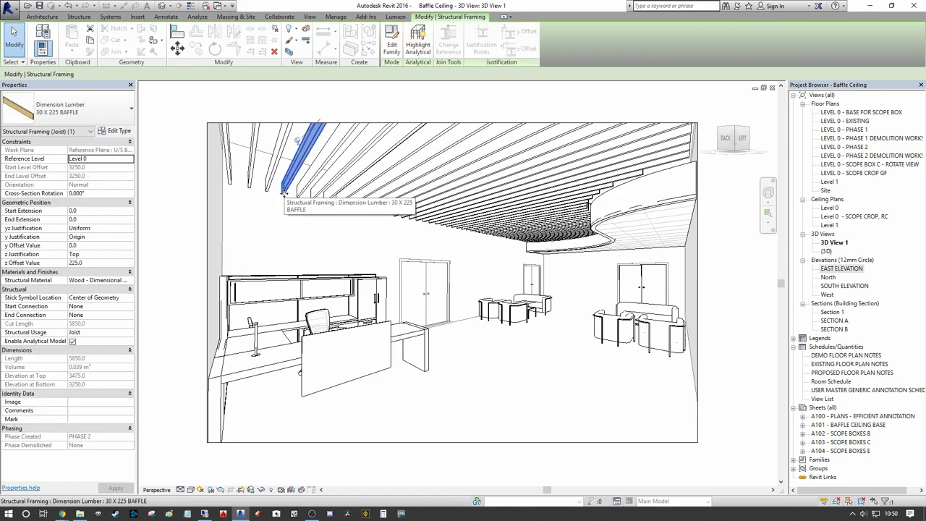
right_click(283, 193)
mouse_move(376, 344)
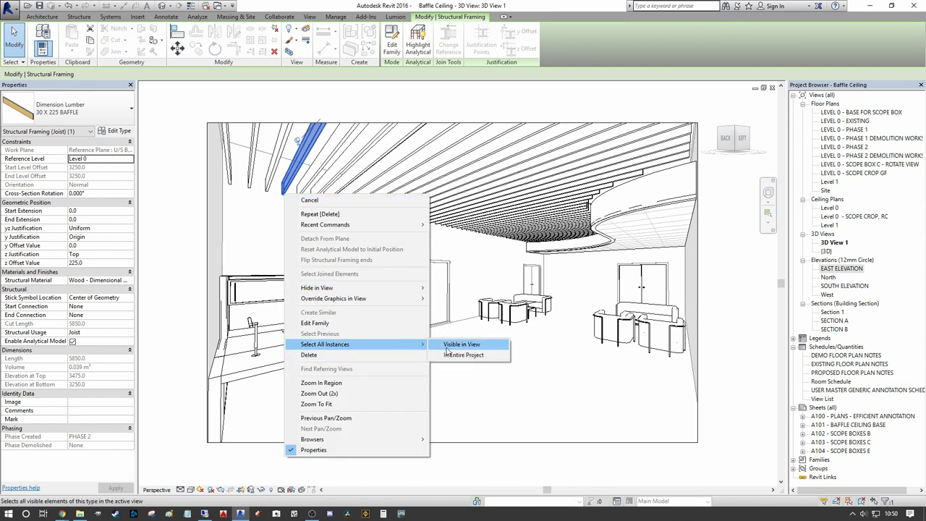
click(465, 344)
click(69, 108)
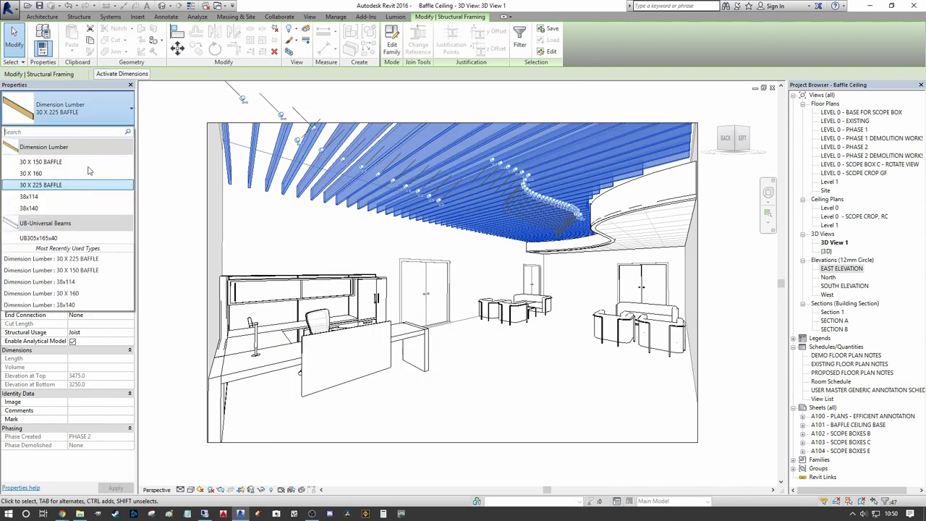
click(60, 162)
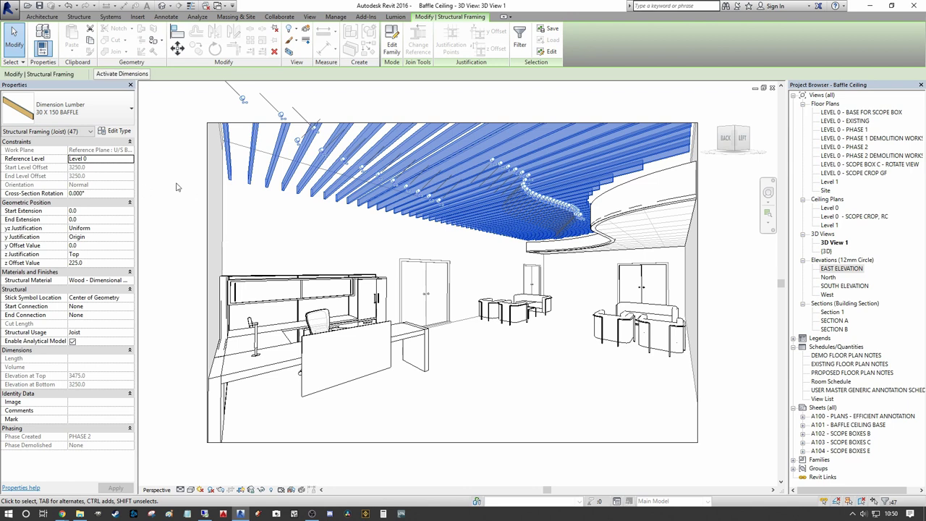
key(Escape)
Set the beam system's Elevation to 150.0 and check a lowered baffle
click(265, 183)
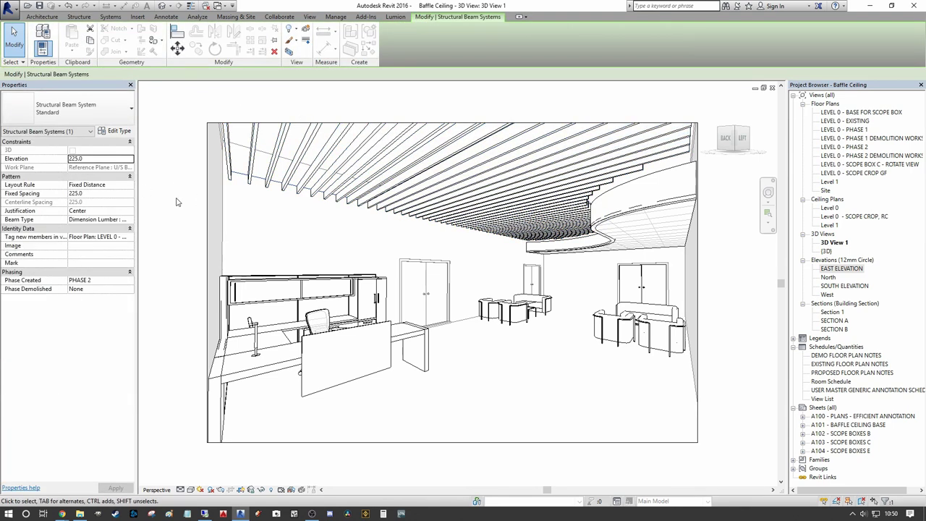
double_click(106, 161)
text(150.0)
click(279, 246)
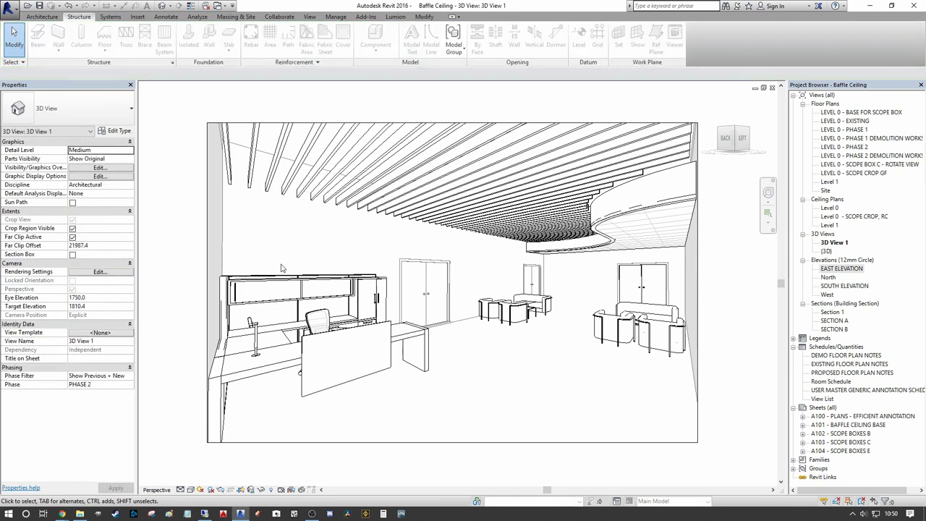
scroll(305, 229, up, 2)
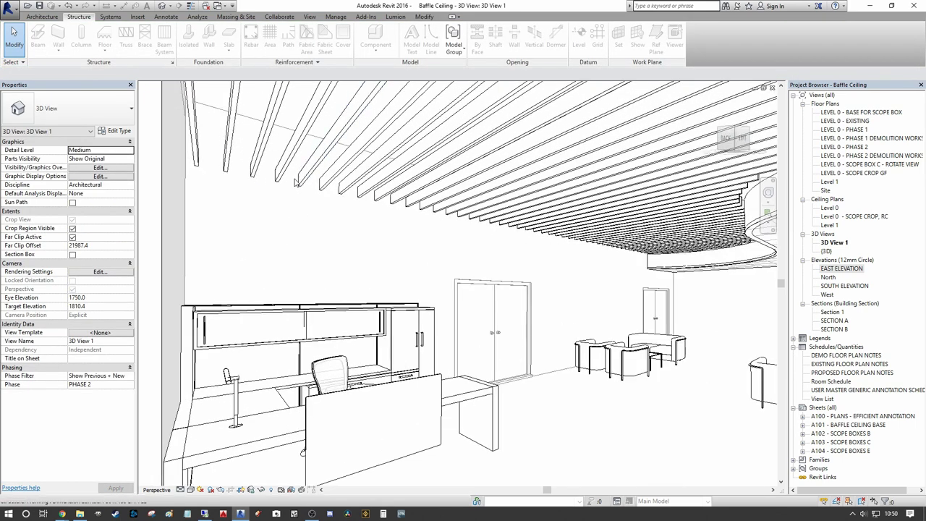
click(291, 178)
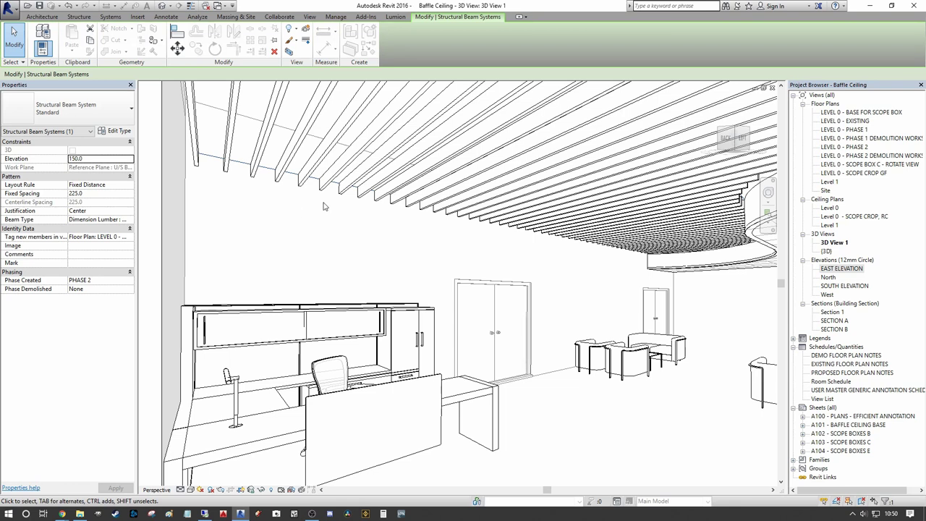
scroll(278, 189, up, 2)
click(276, 190)
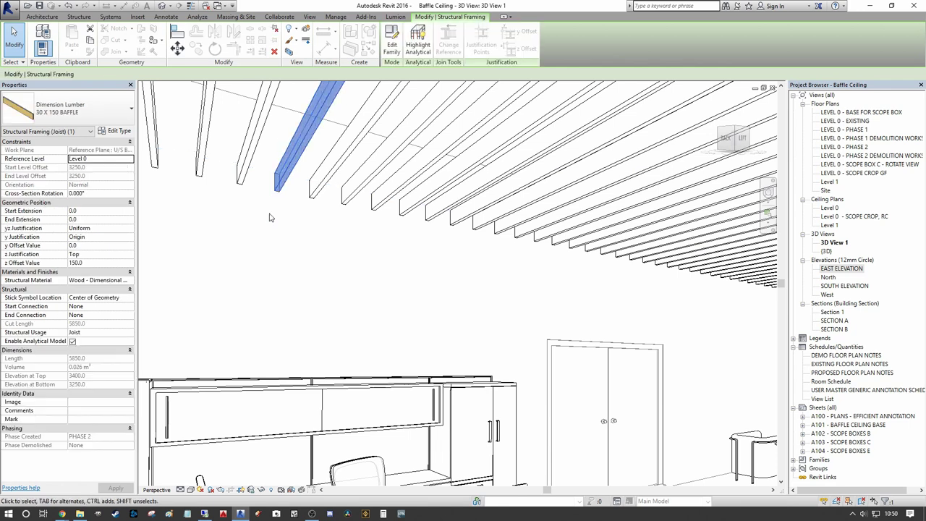
click(265, 217)
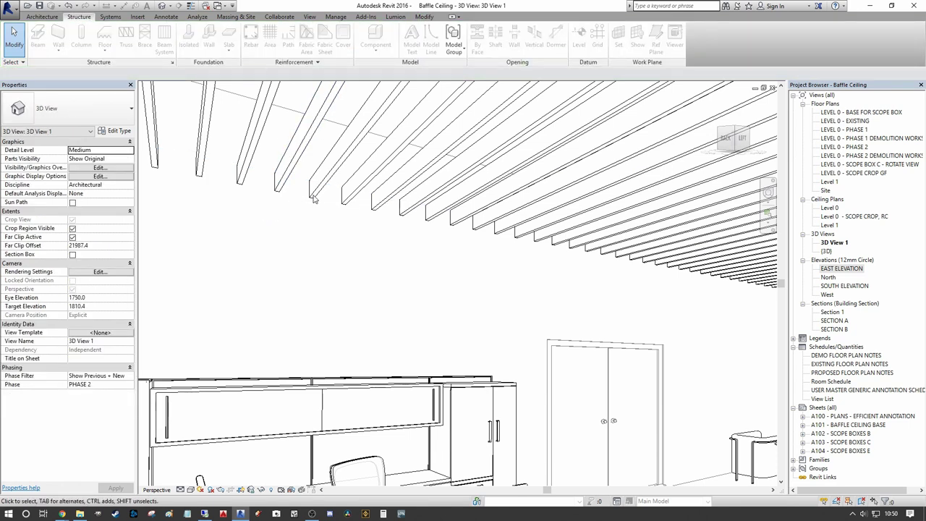
scroll(297, 196, down, 3)
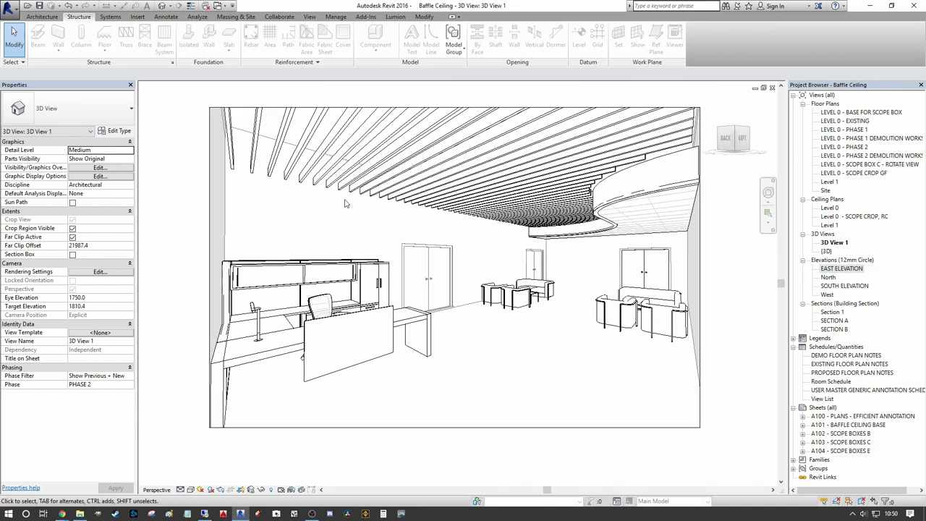
middle_drag(440, 228, 408, 216)
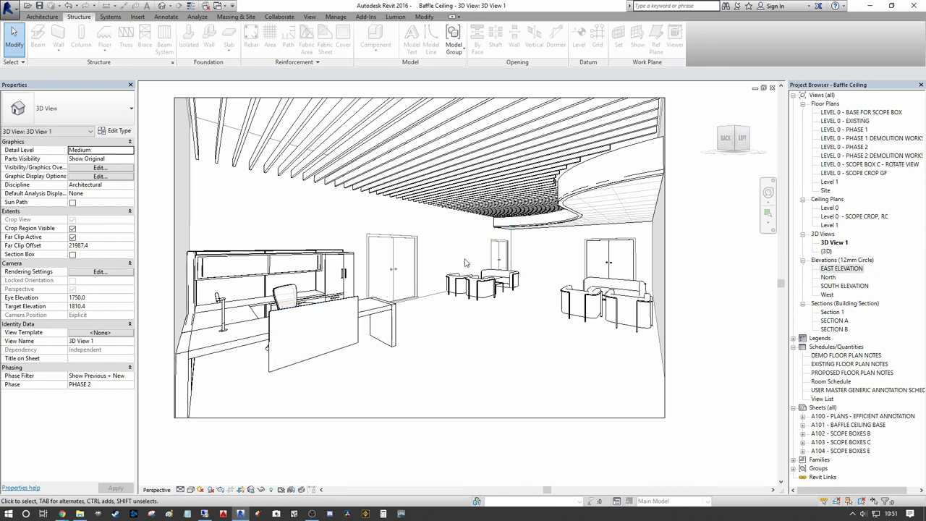
scroll(290, 201, up, 3)
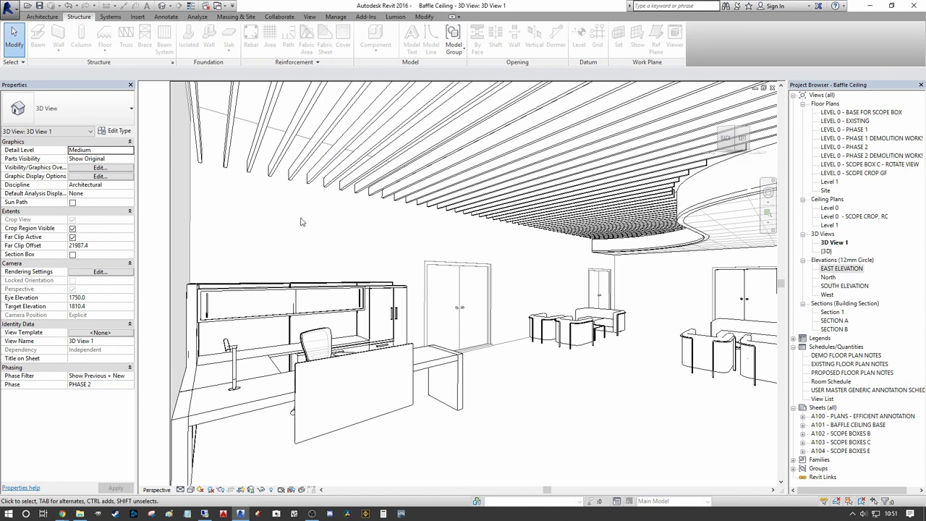
Turn off the Structural Framing category in 3D View 1's Visibility/Graphic Overrides (VV)
key(v)
key(v)
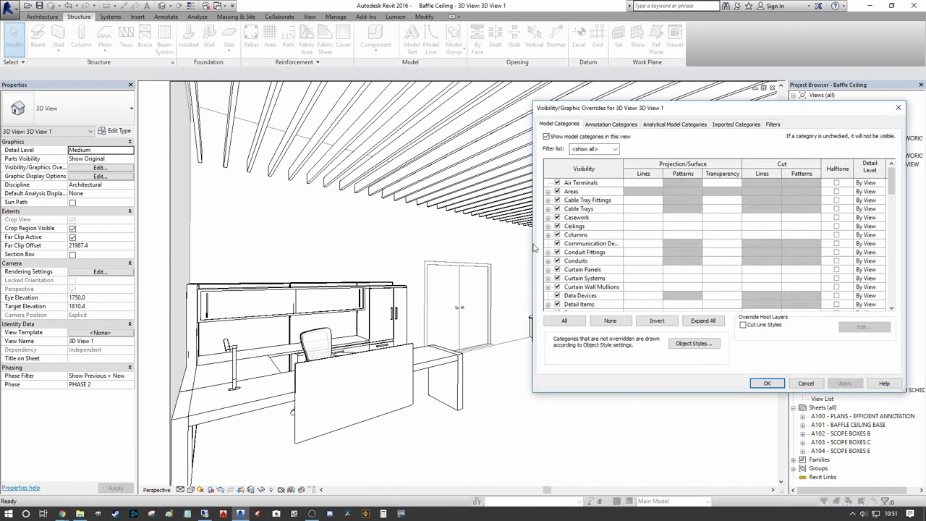
drag(680, 110, 550, 108)
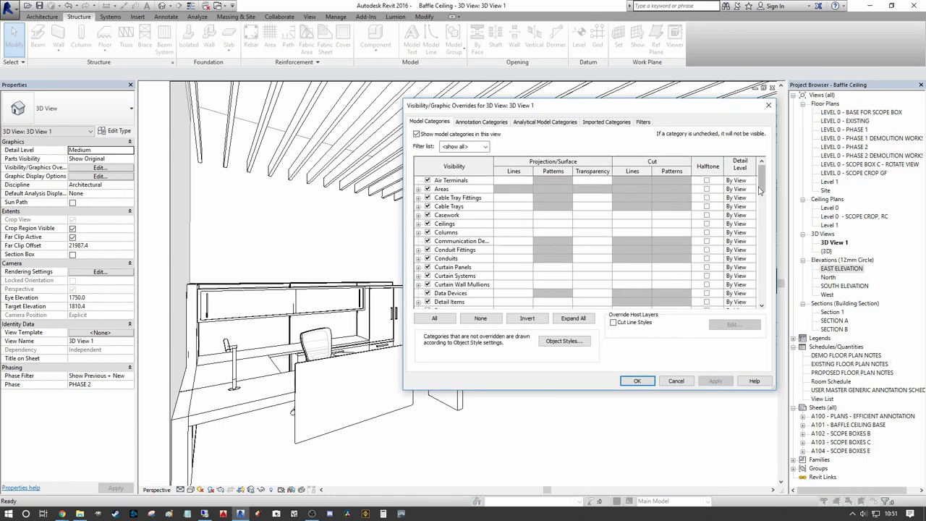
drag(762, 185, 762, 254)
click(537, 293)
scroll(507, 297, down, 1)
click(483, 300)
scroll(482, 300, down, 1)
click(427, 284)
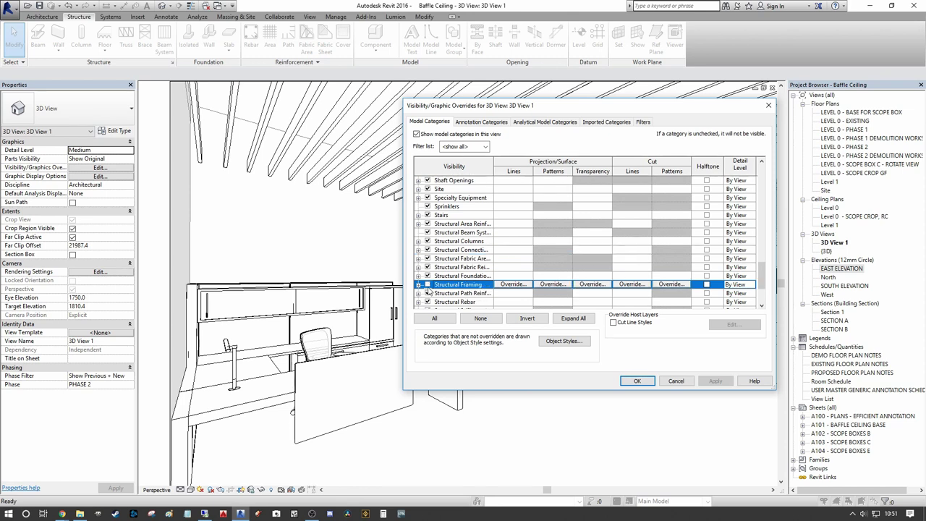
click(640, 384)
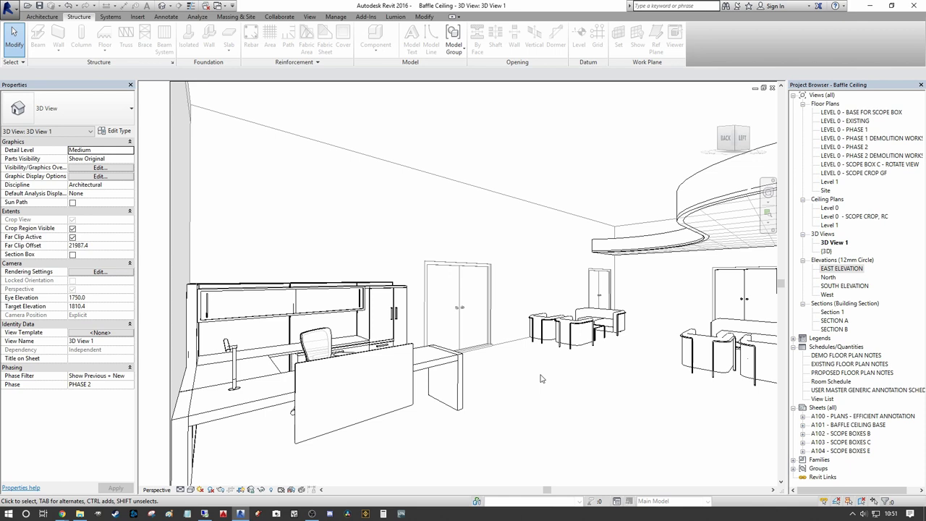
Undo the visibility change so the 30 X 150 baffles reappear across the ADMIN ceiling
key(ctrl+z)
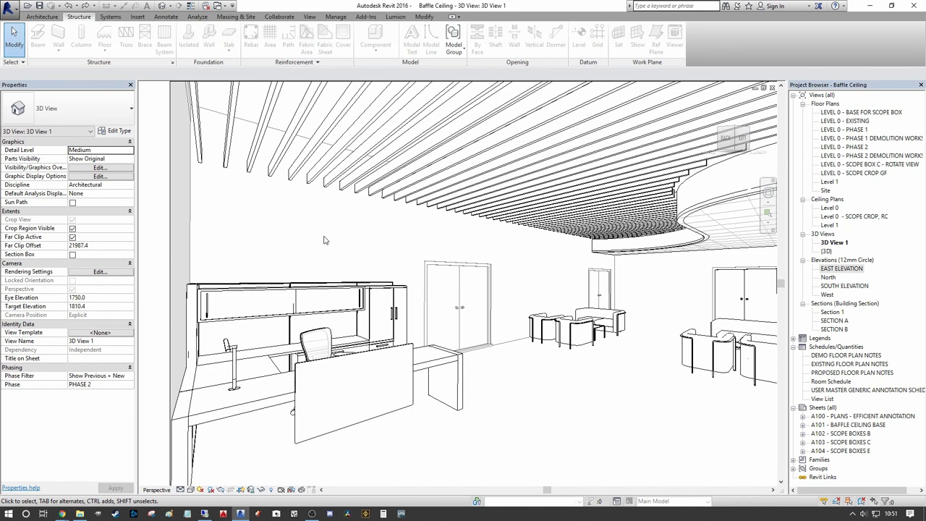
scroll(323, 241, up, 1)
scroll(323, 240, down, 2)
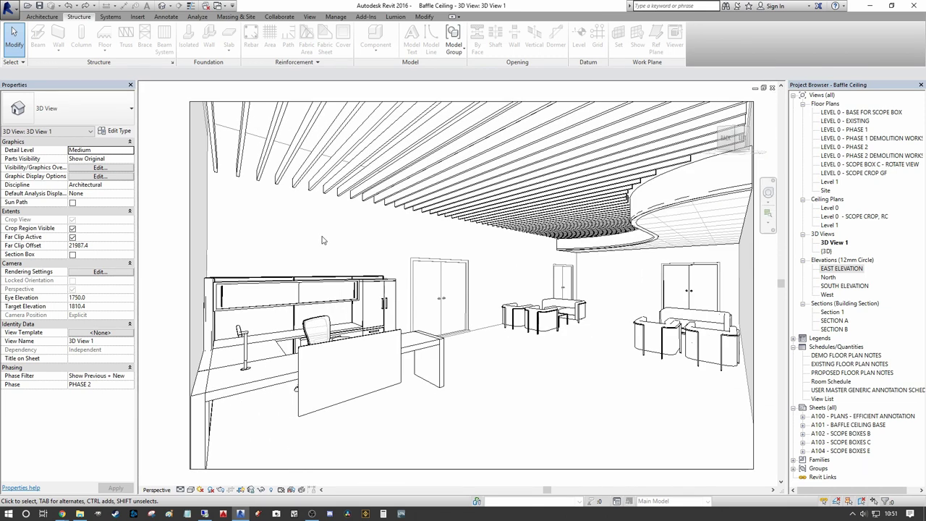
scroll(315, 215, up, 1)
scroll(318, 200, up, 1)
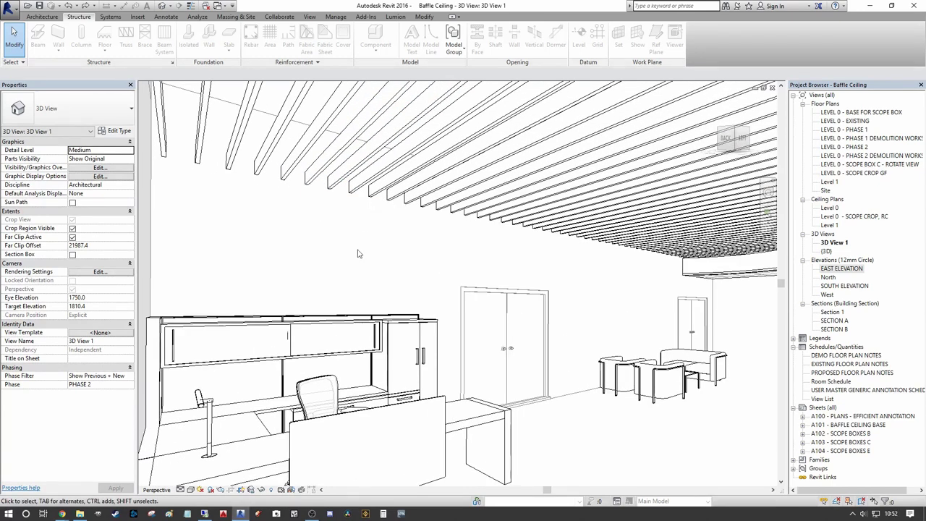
scroll(318, 199, down, 2)
scroll(355, 249, down, 1)
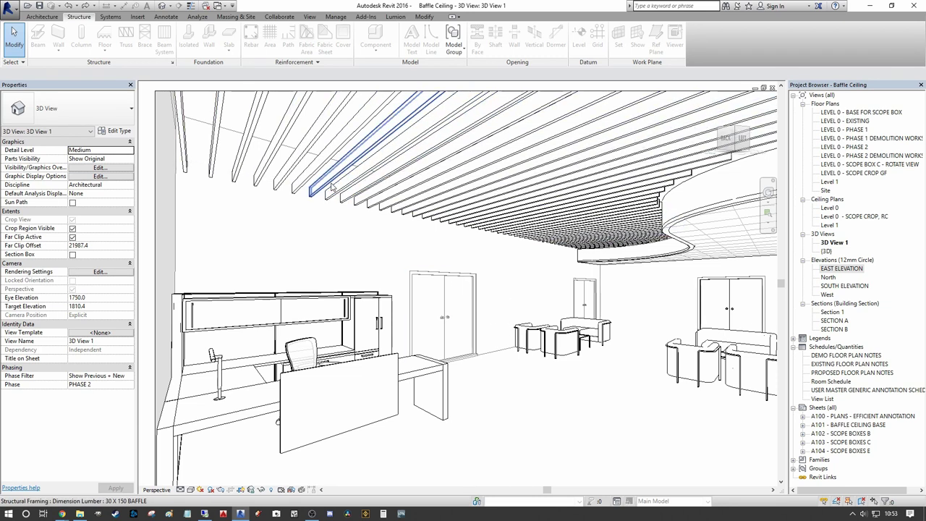
click(368, 148)
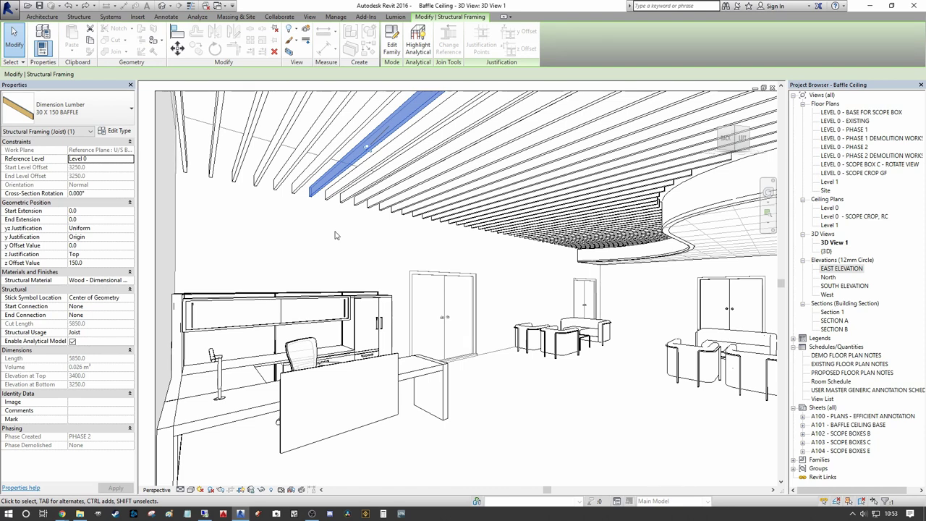
middle_drag(579, 281, 579, 280)
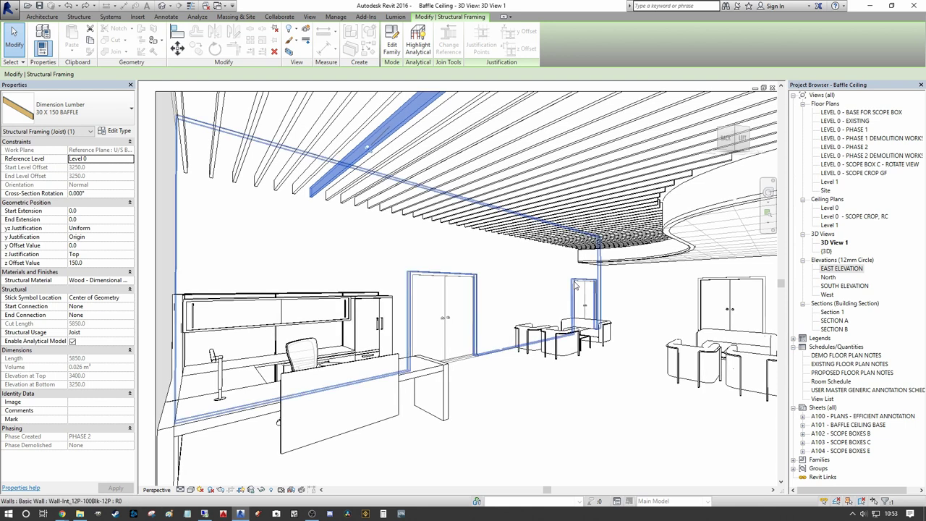